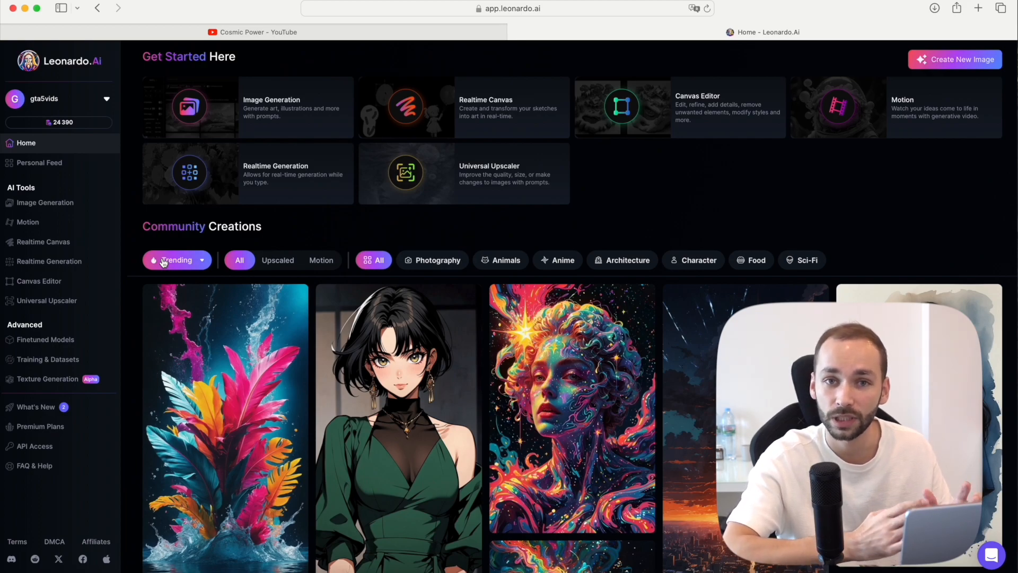
Open the Image Generation tool and set the model in the advanced settings to AlbedoBase XL.
click(58, 204)
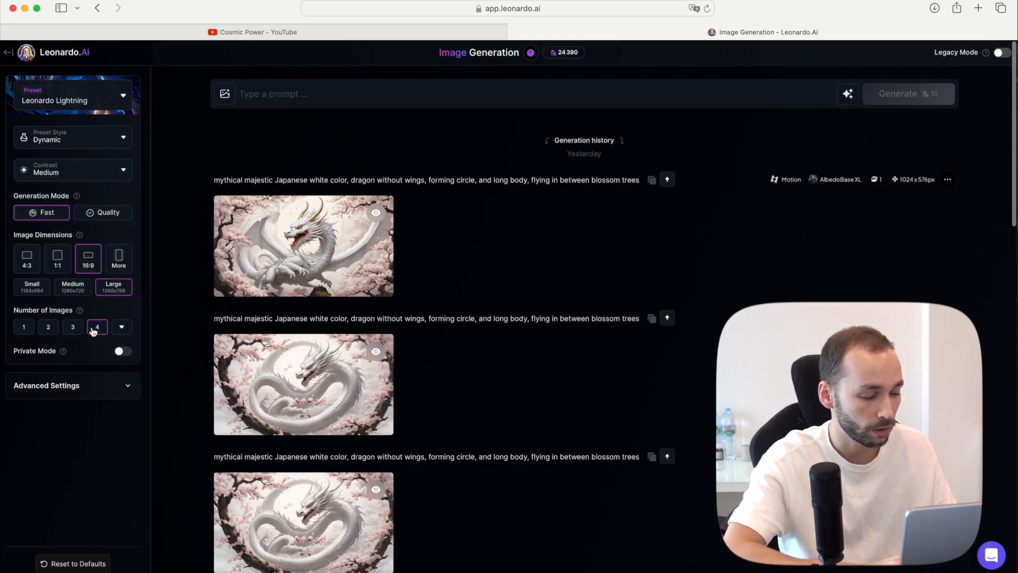
click(119, 389)
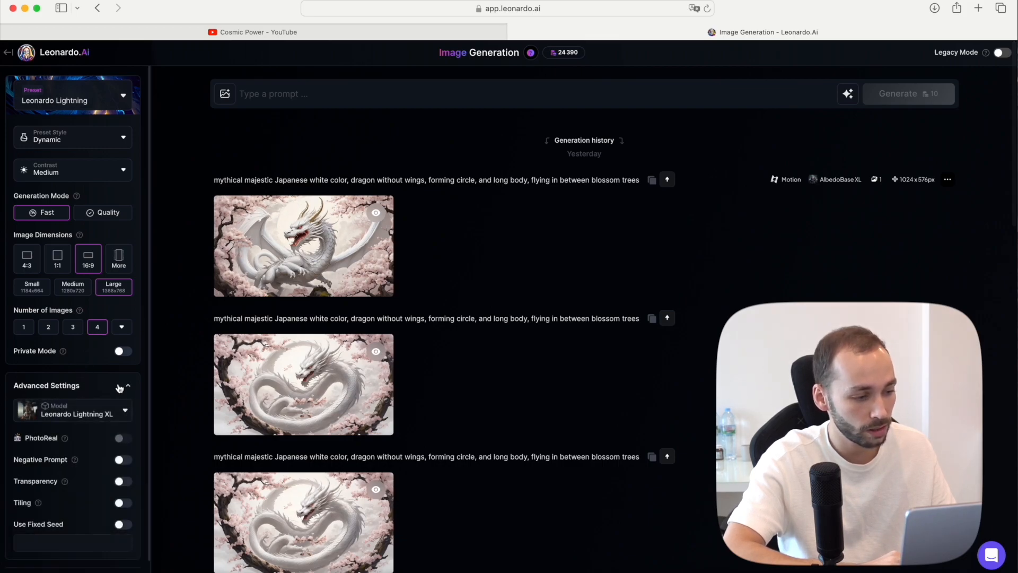
scroll(111, 390, down, 1)
click(109, 391)
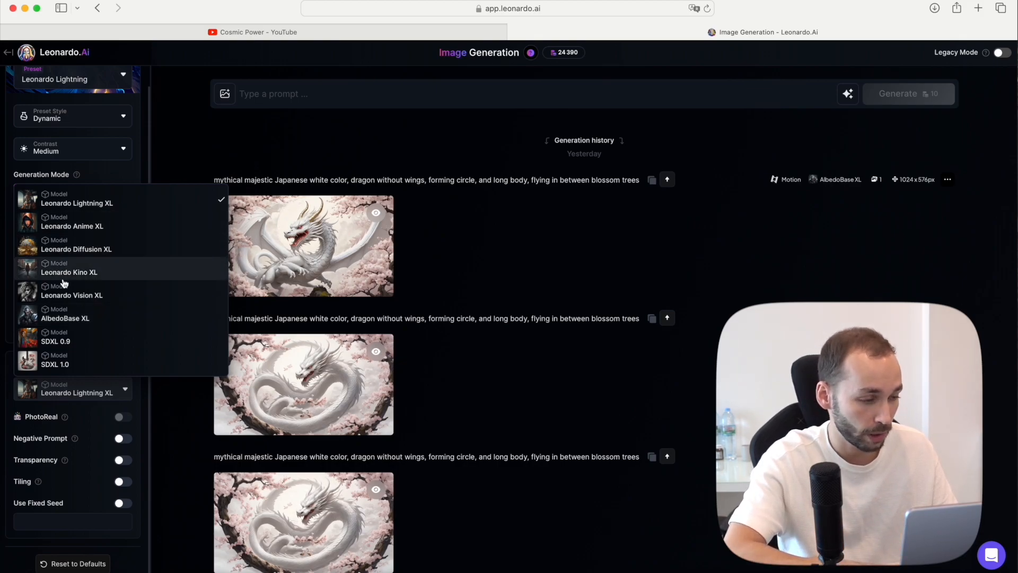
click(73, 315)
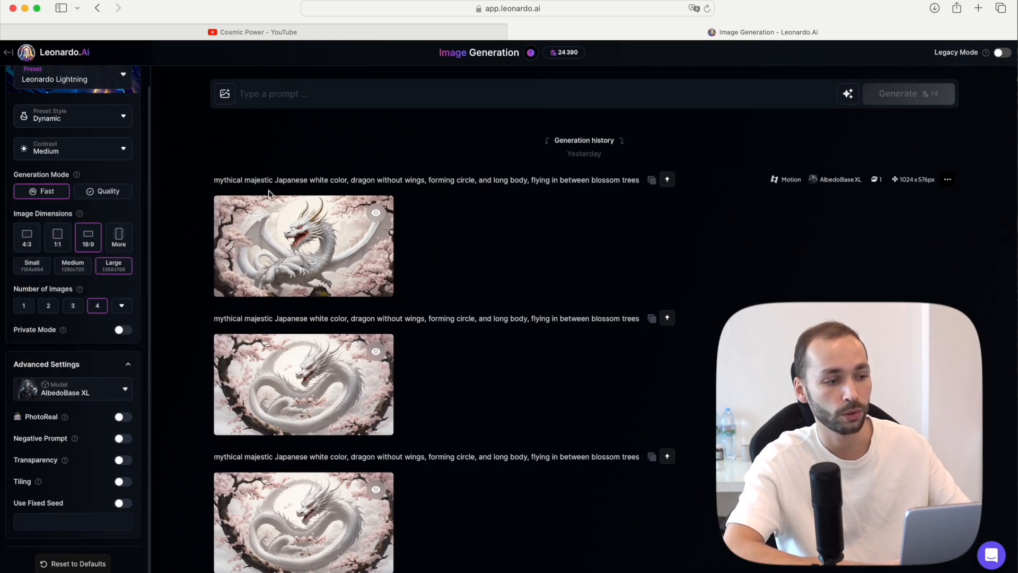
Copy the white dragon prompt from the newest history entry into the prompt field and remove the trailing line break.
drag(213, 178, 634, 178)
key(cmd+c)
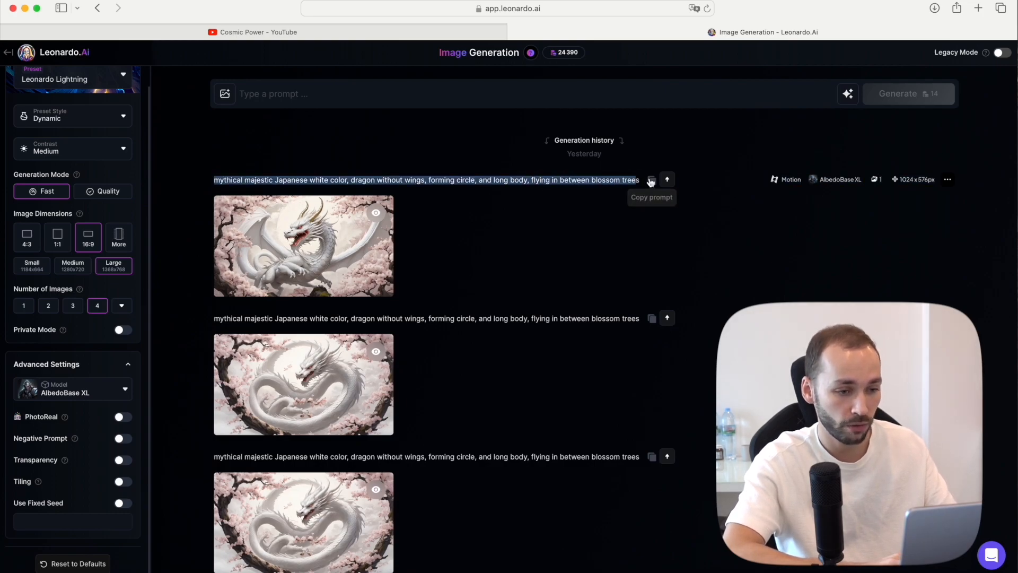
click(652, 179)
click(400, 101)
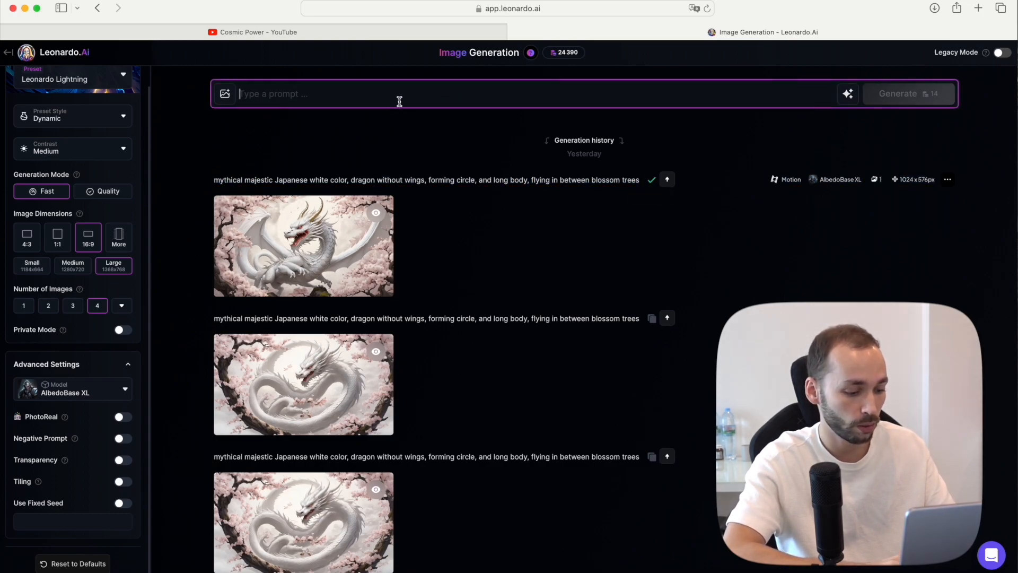
key(cmd+v)
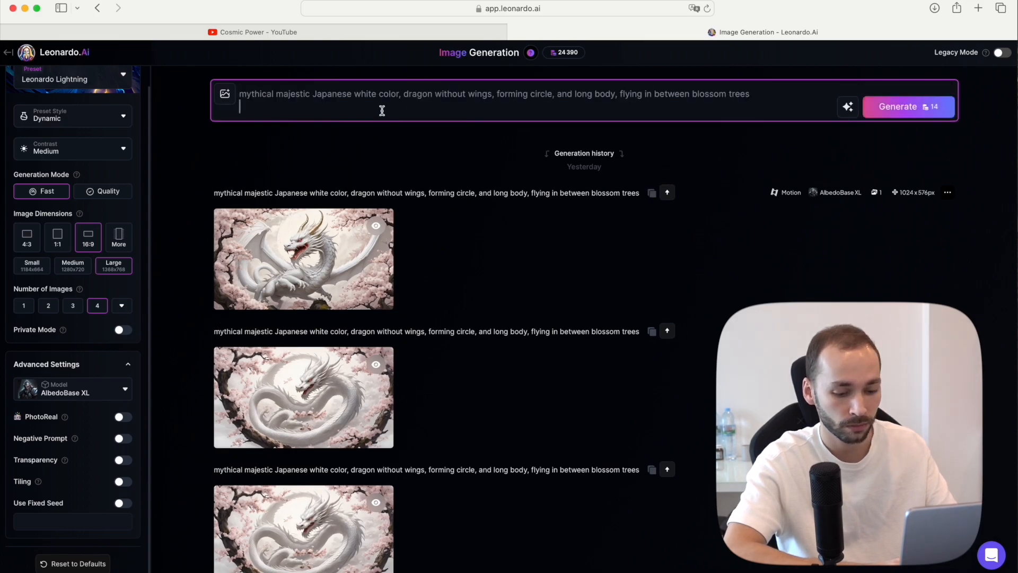
key(BackSpace)
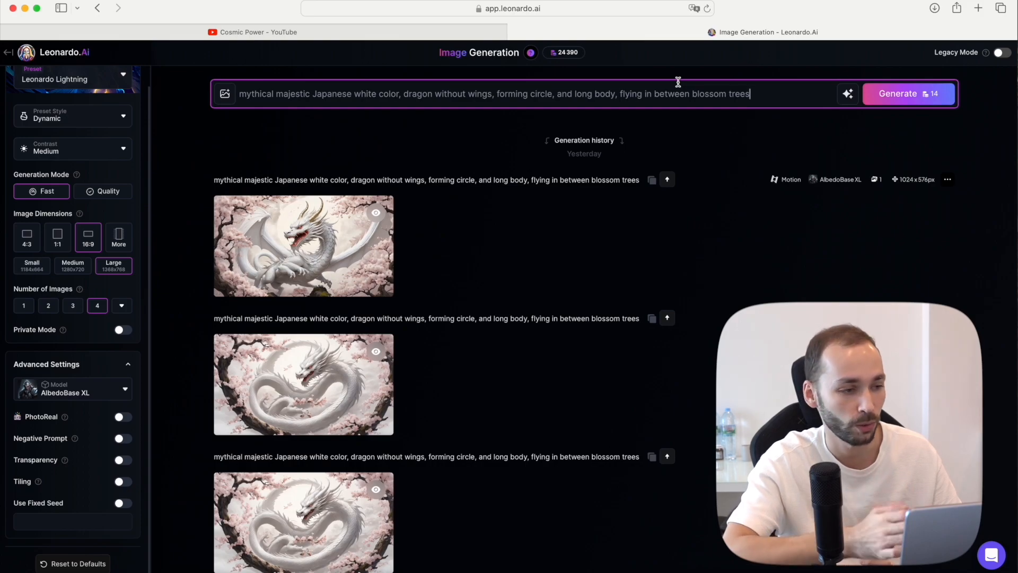
Replace "white" with "orange" in the prompt and generate the images.
double_click(365, 91)
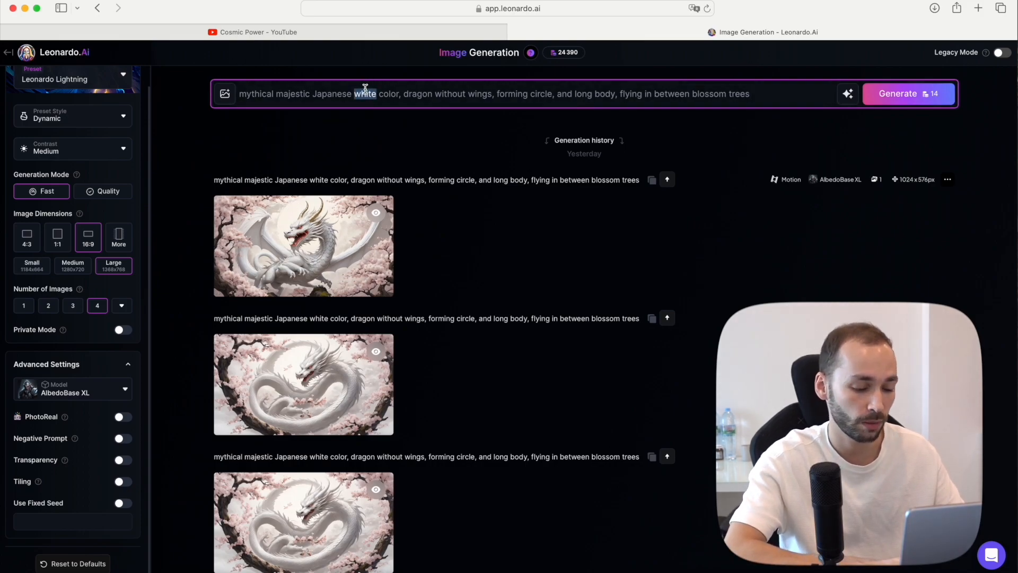
text(orange)
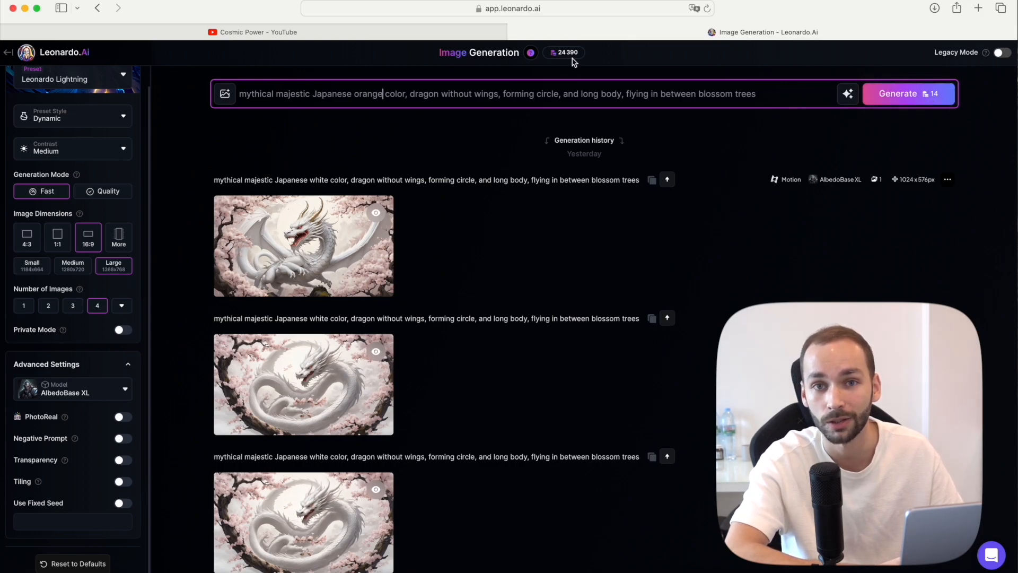
key(Return)
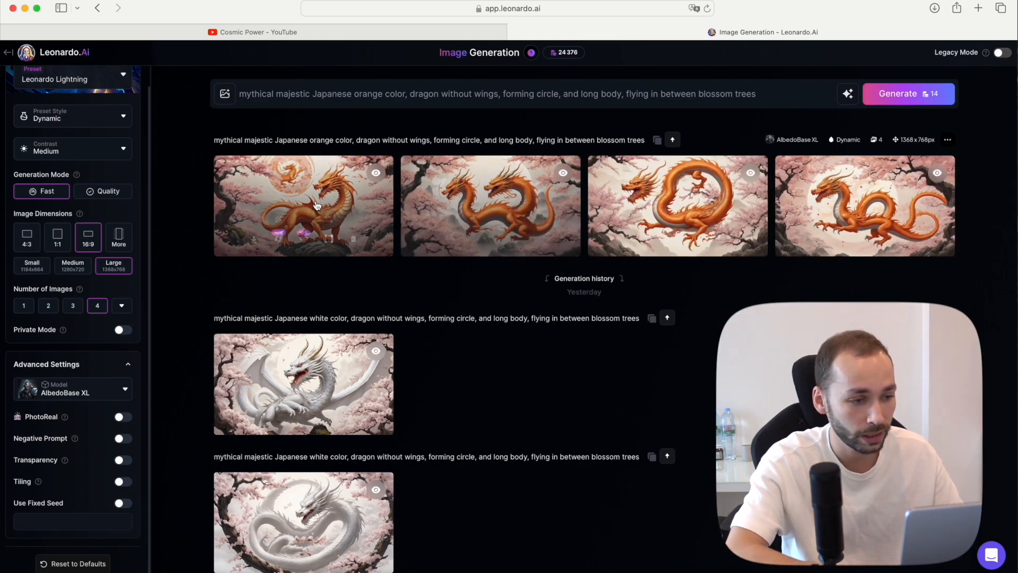
Examine the generated orange dragon images one by one at full size.
click(515, 190)
click(949, 223)
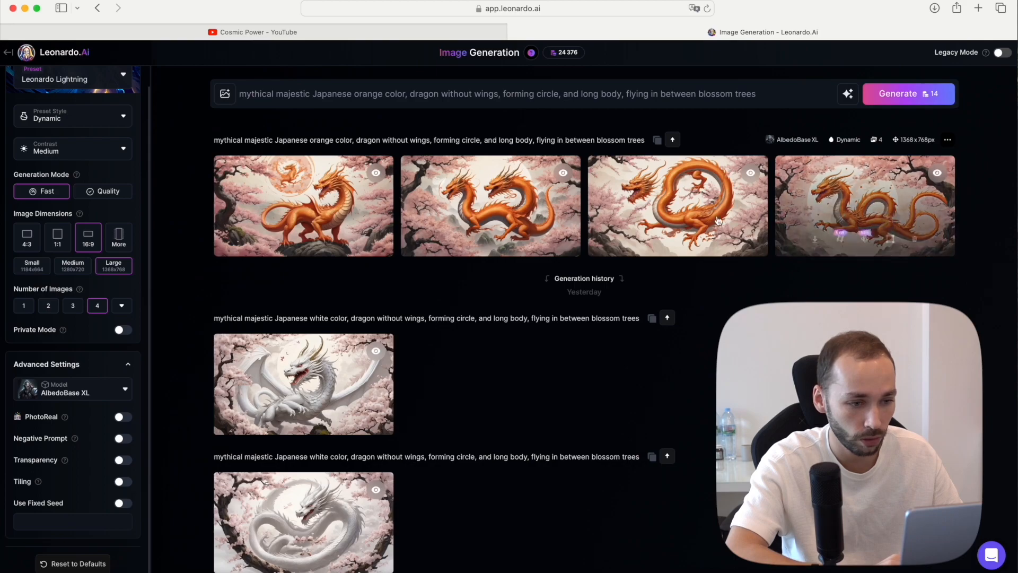
click(676, 218)
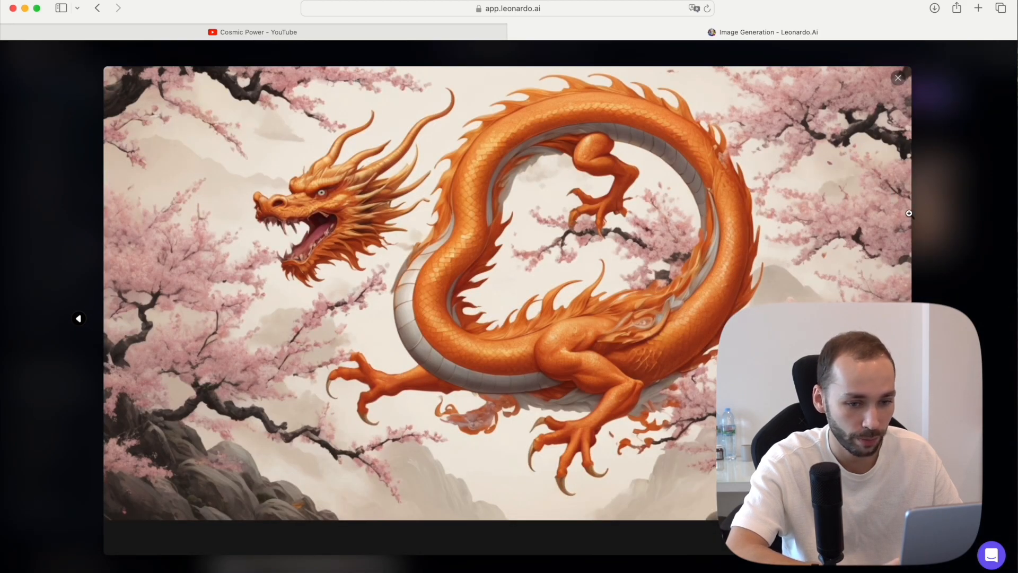
click(934, 215)
click(339, 212)
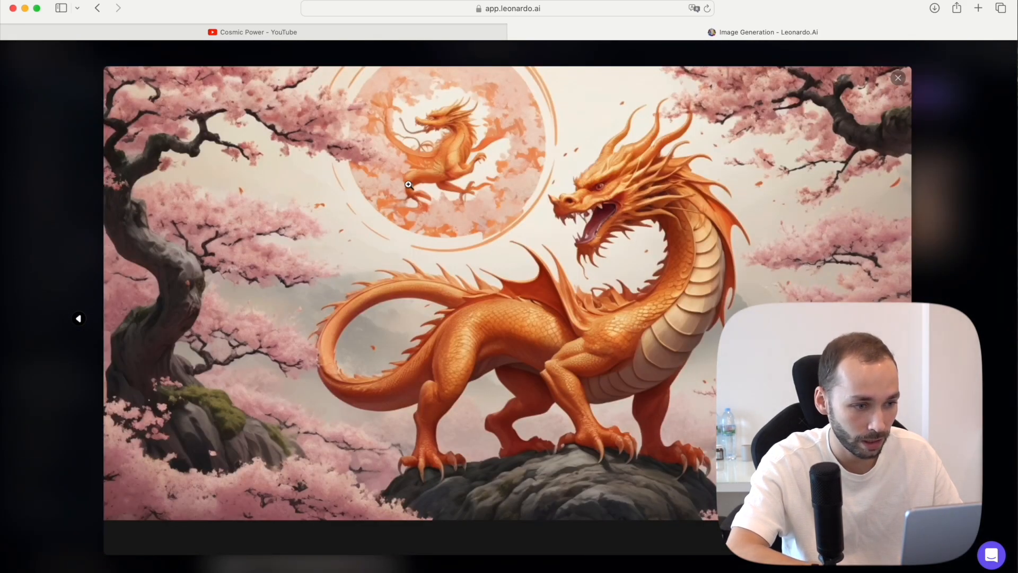
click(931, 235)
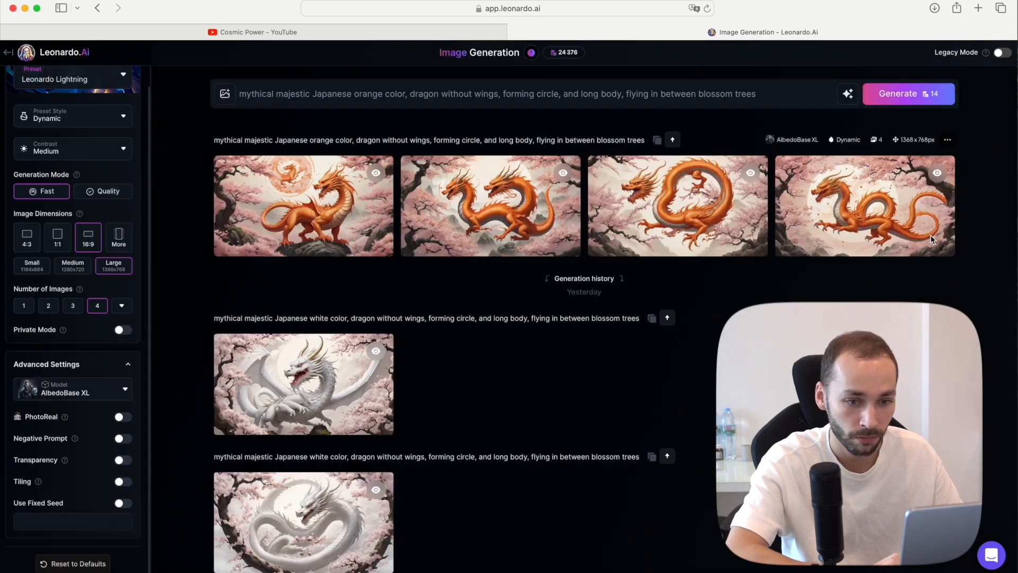
click(893, 208)
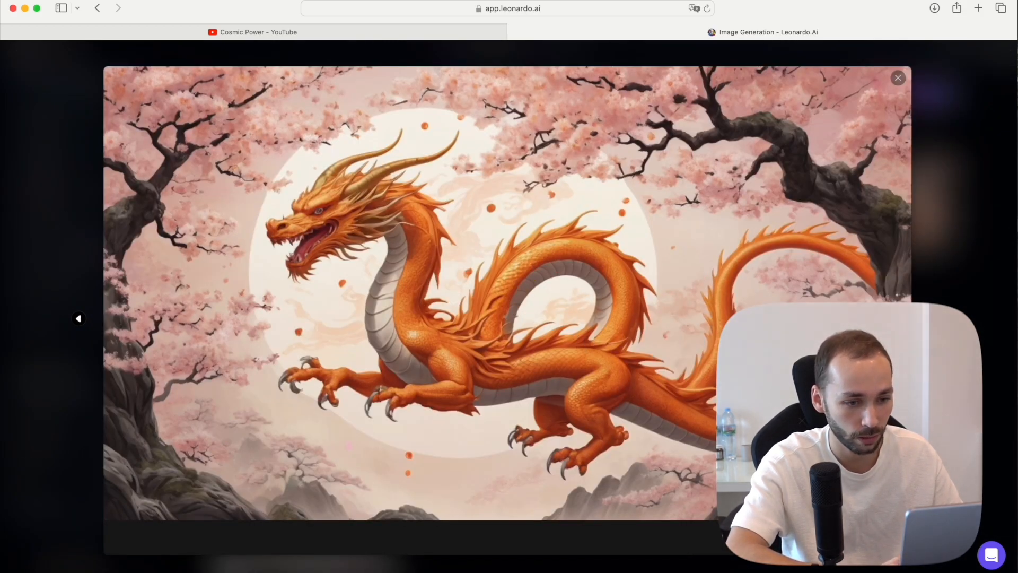
click(972, 257)
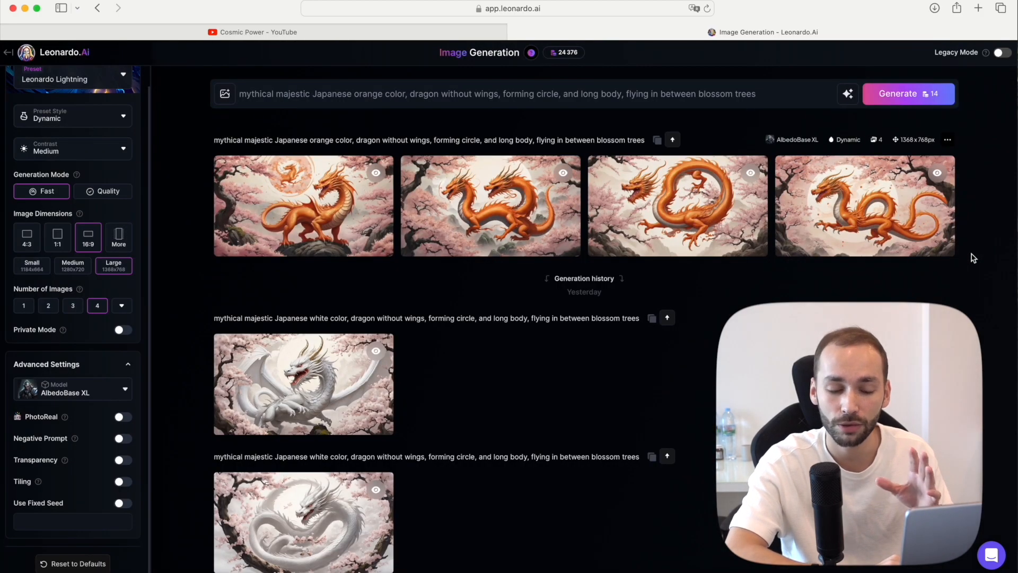
Generate two public motion videos from the fourth orange dragon image, one with motion strength 1 and one with motion strength 2.
mouse_move(874, 238)
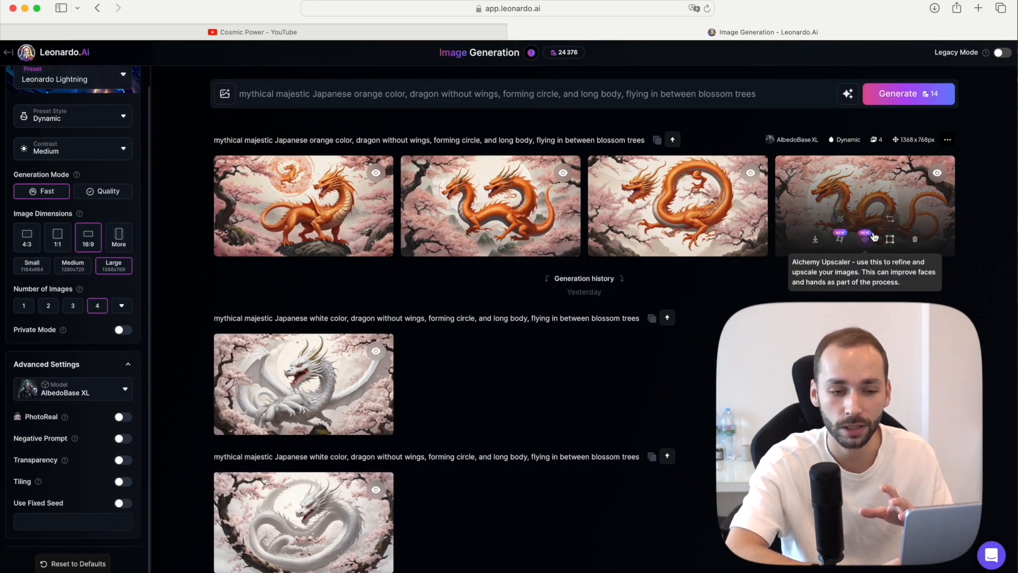
click(840, 243)
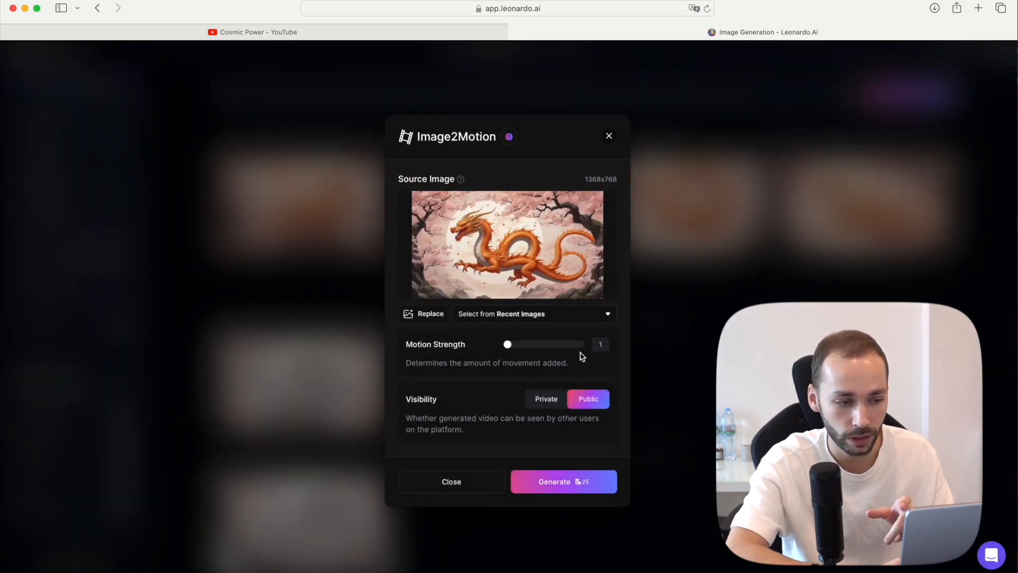
mouse_move(512, 347)
mouse_down()
mouse_move(575, 342)
mouse_move(511, 350)
mouse_up()
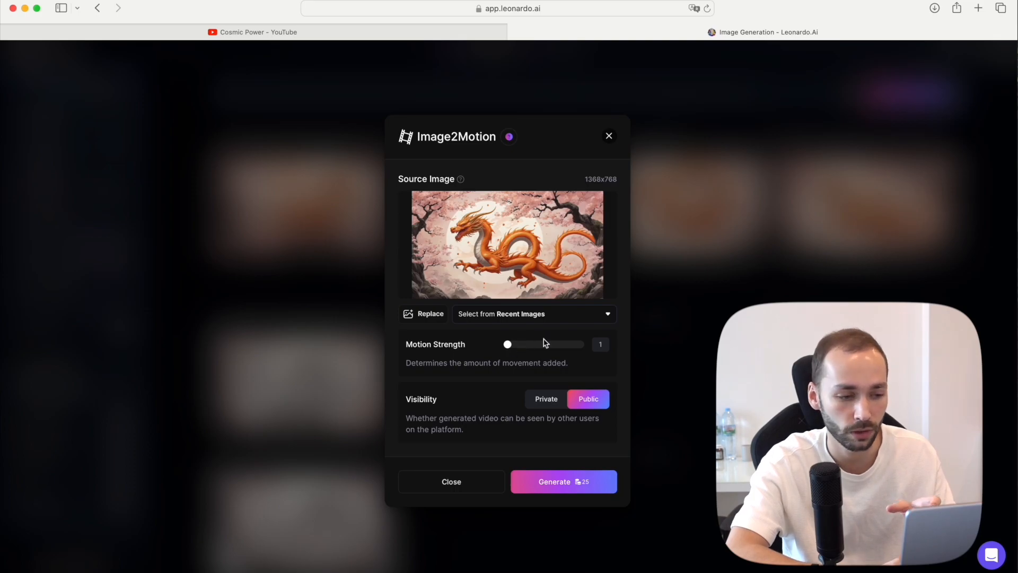
click(562, 471)
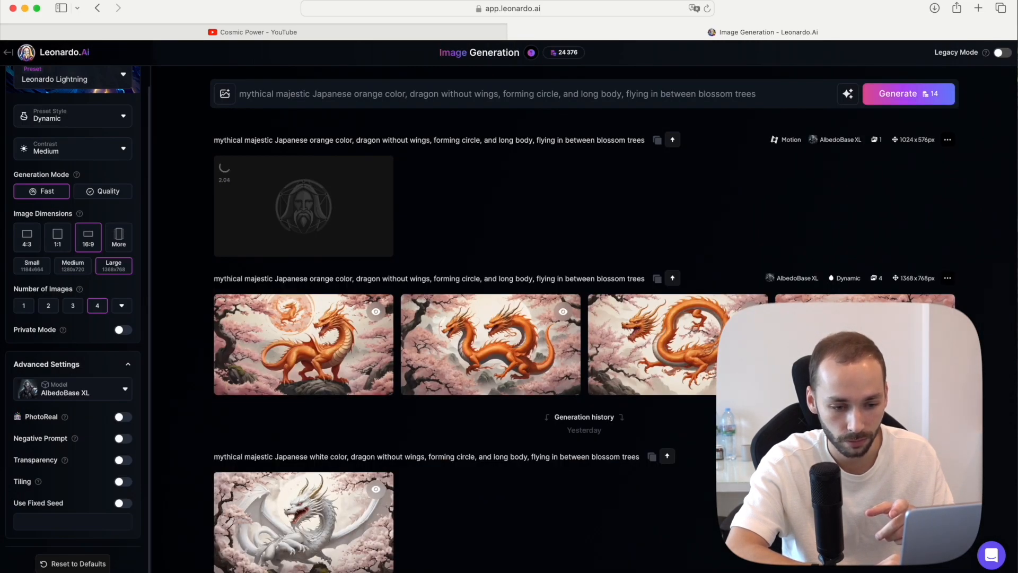
click(790, 381)
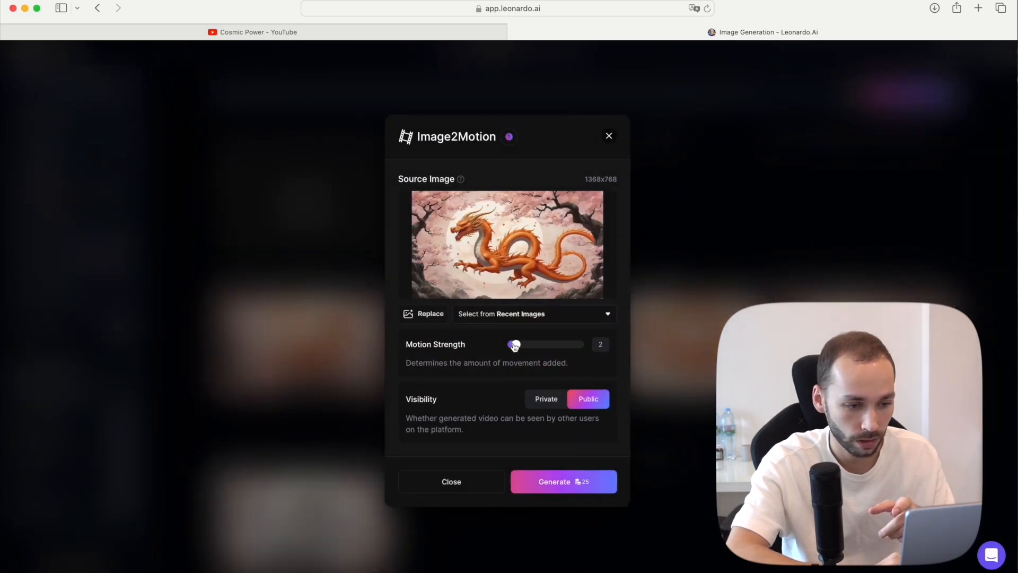
click(585, 488)
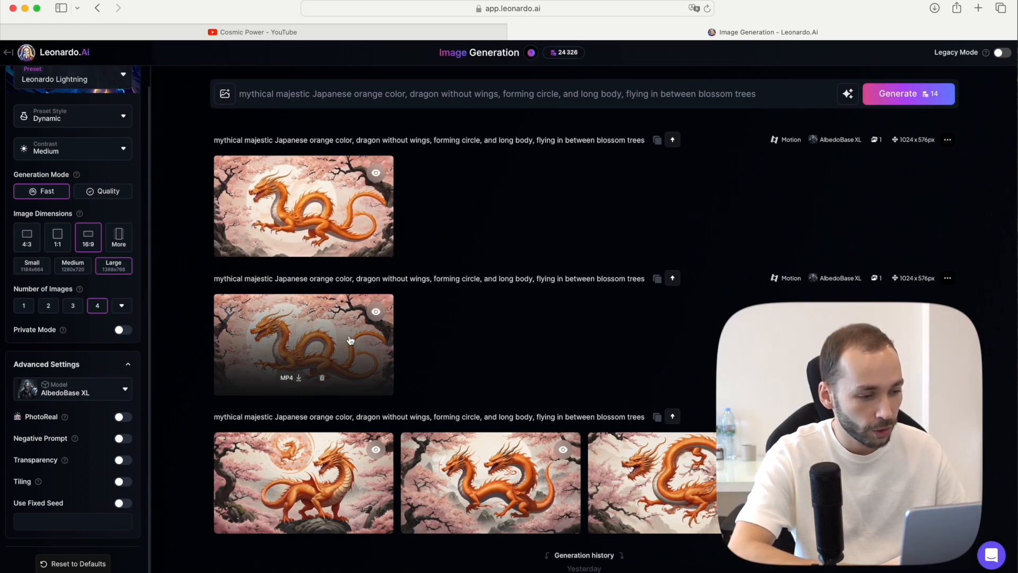
Play both generated dragon motion videos and download the one with motion strength 1 as MP4.
click(369, 339)
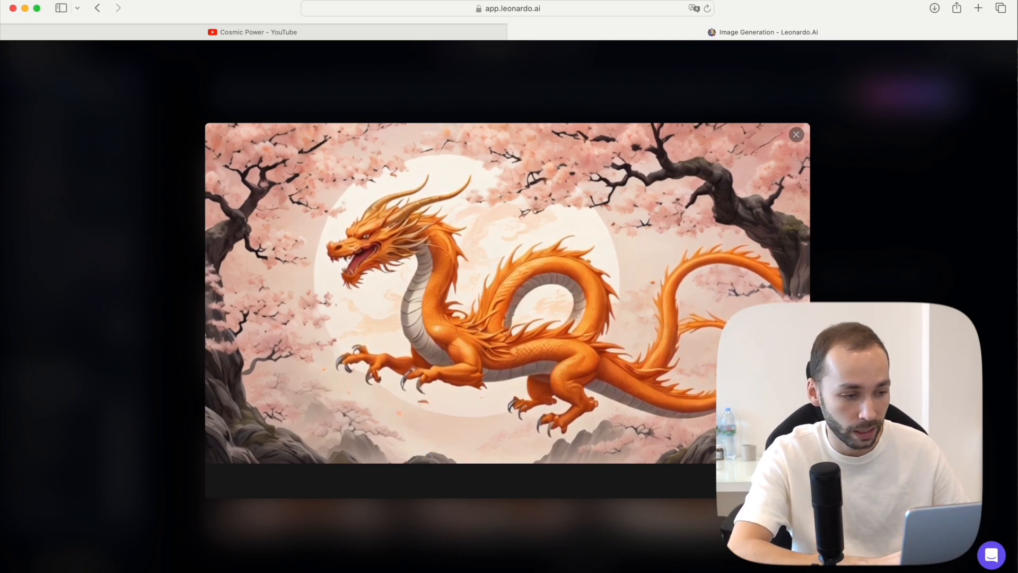
key(Escape)
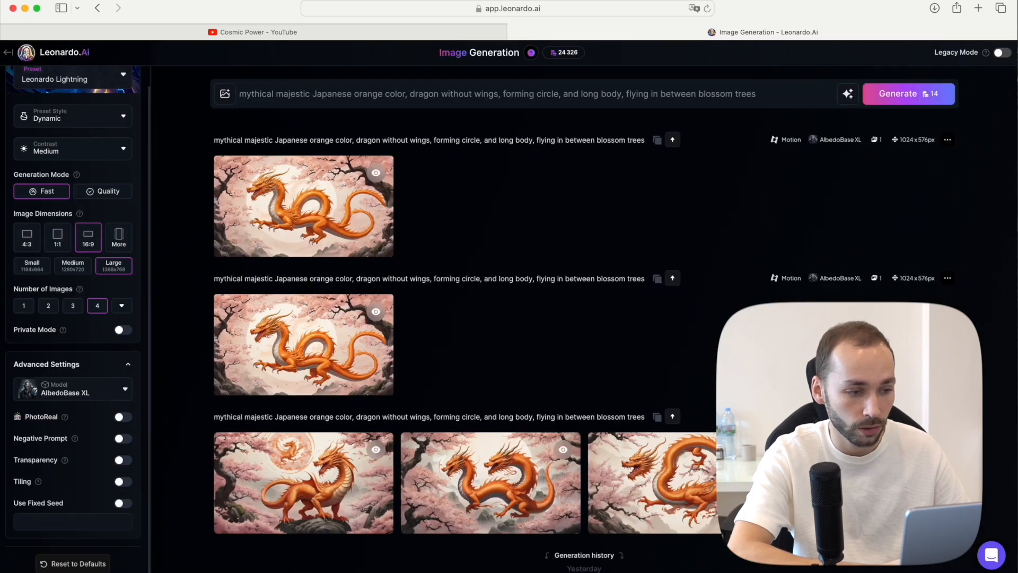
click(319, 206)
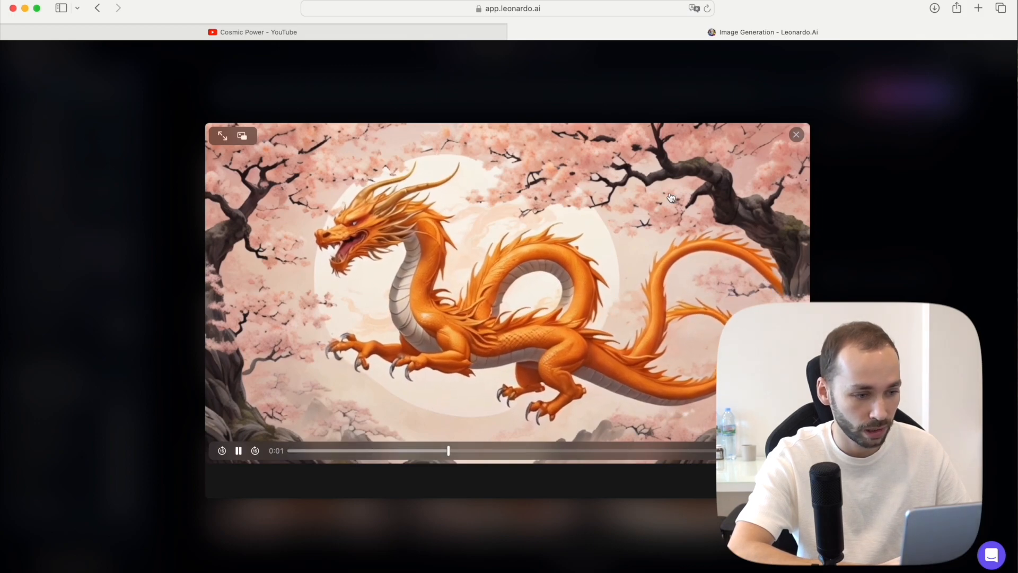
click(953, 263)
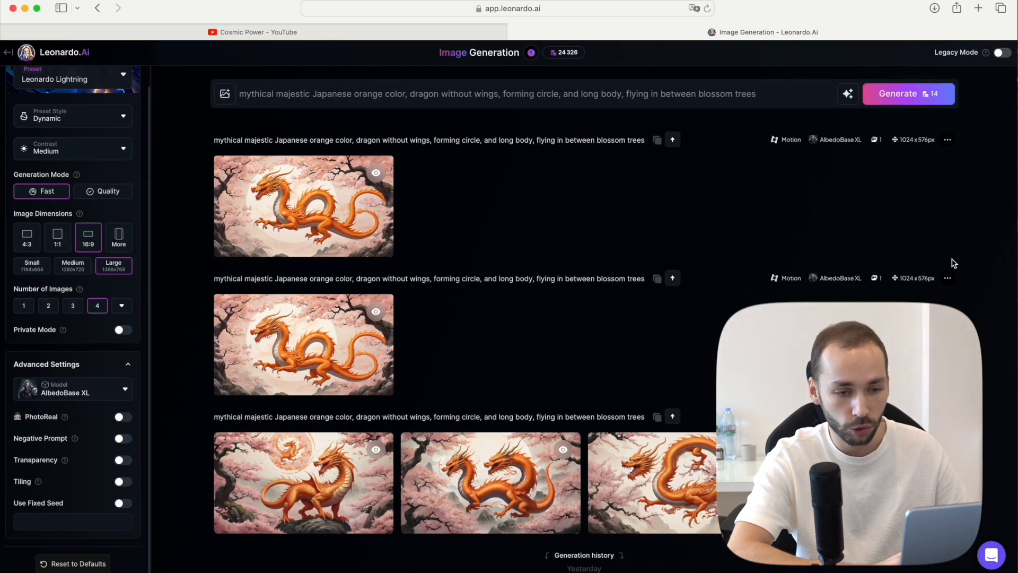
mouse_move(296, 378)
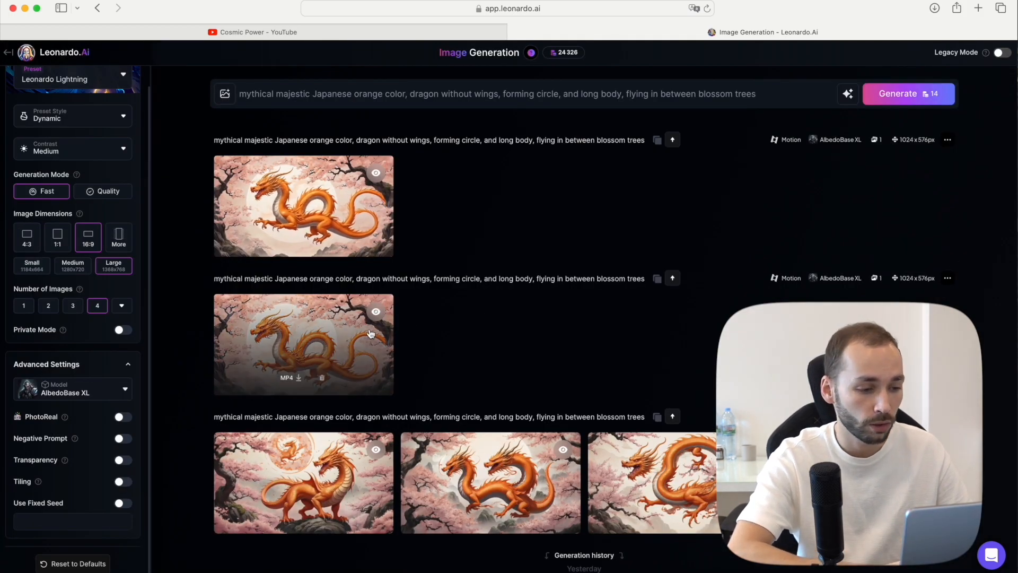
click(292, 380)
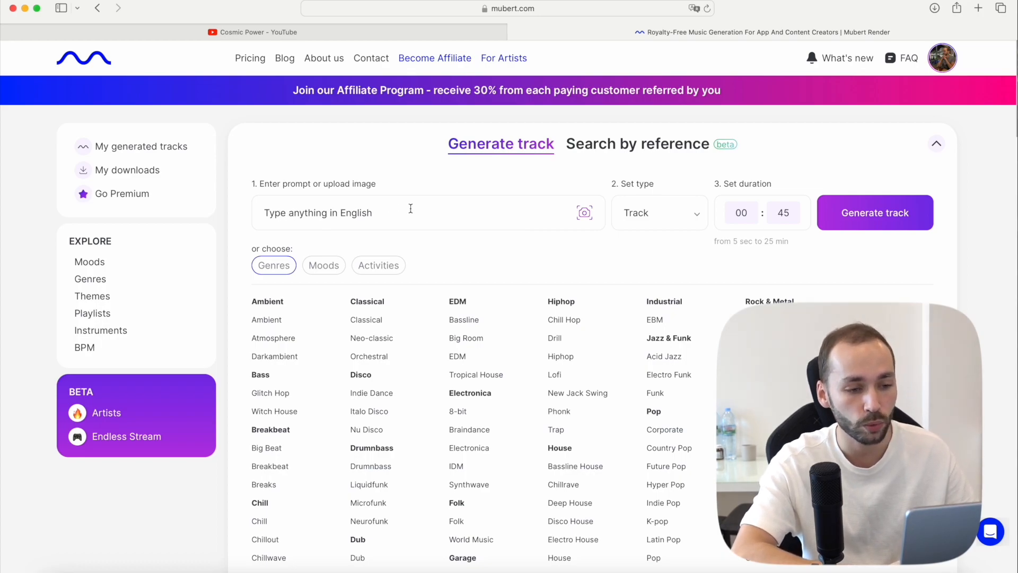
Set the duration of the Mubert music track to 5 minutes and 00 seconds.
scroll(476, 240, down, 2)
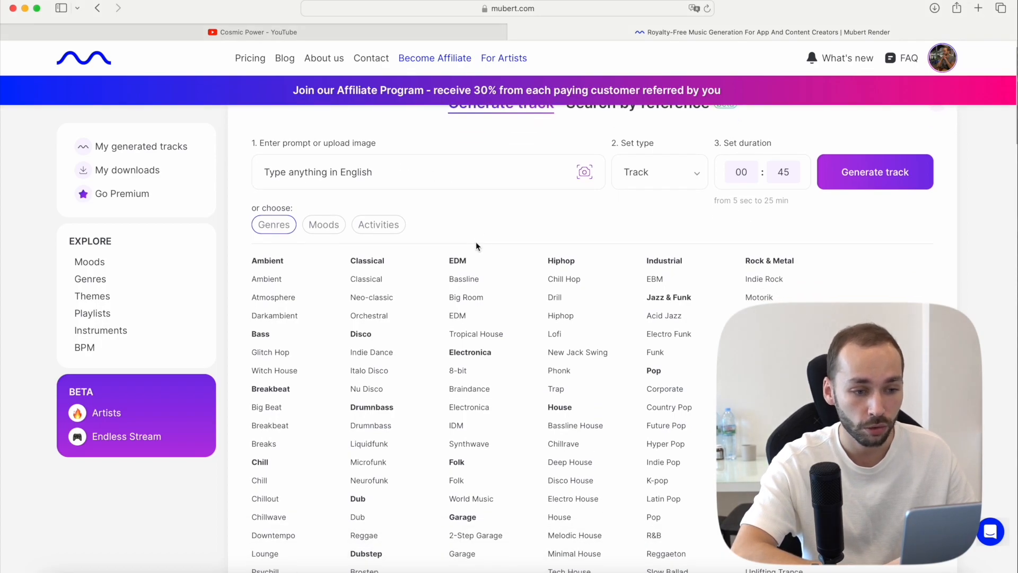
click(781, 172)
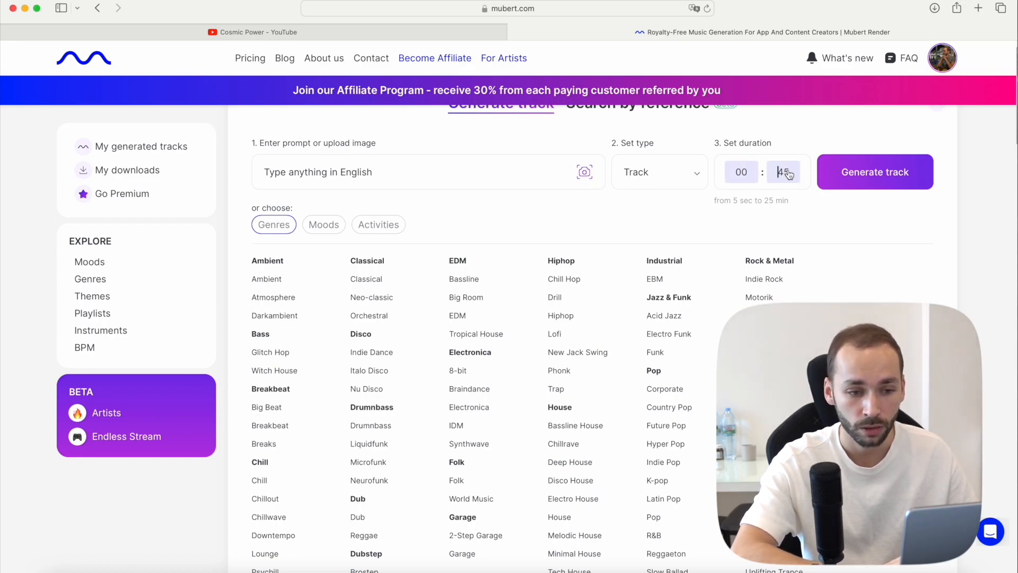
click(749, 175)
text(5)
key(Tab)
text(00)
click(779, 216)
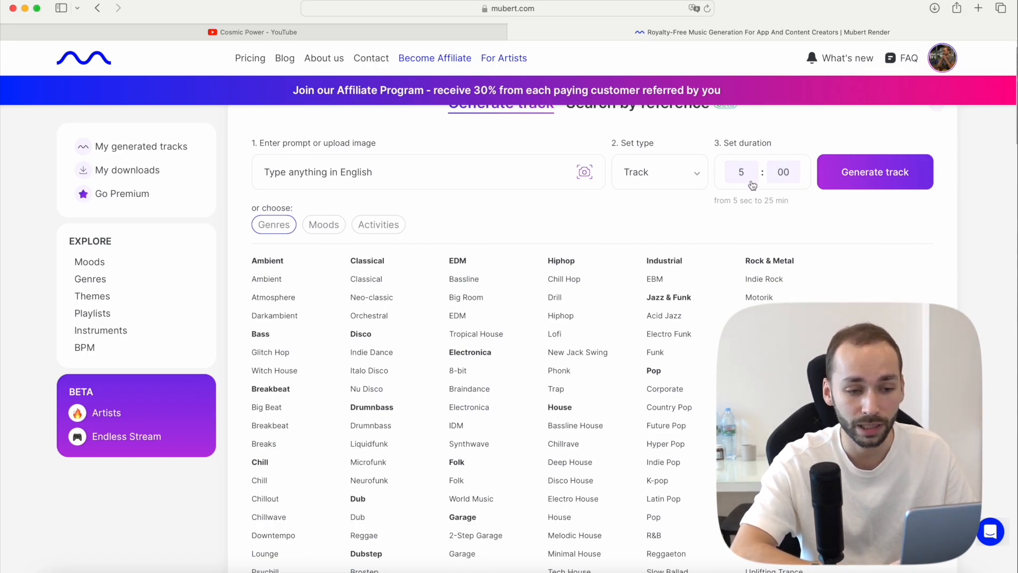
Choose Chill from the genres for the music track.
click(277, 225)
click(280, 226)
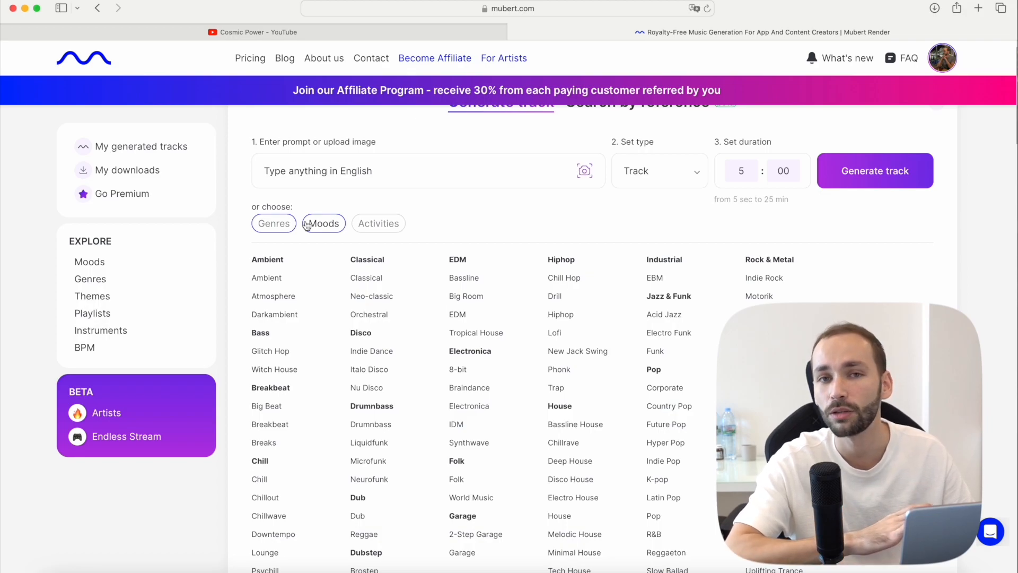
scroll(268, 296, down, 3)
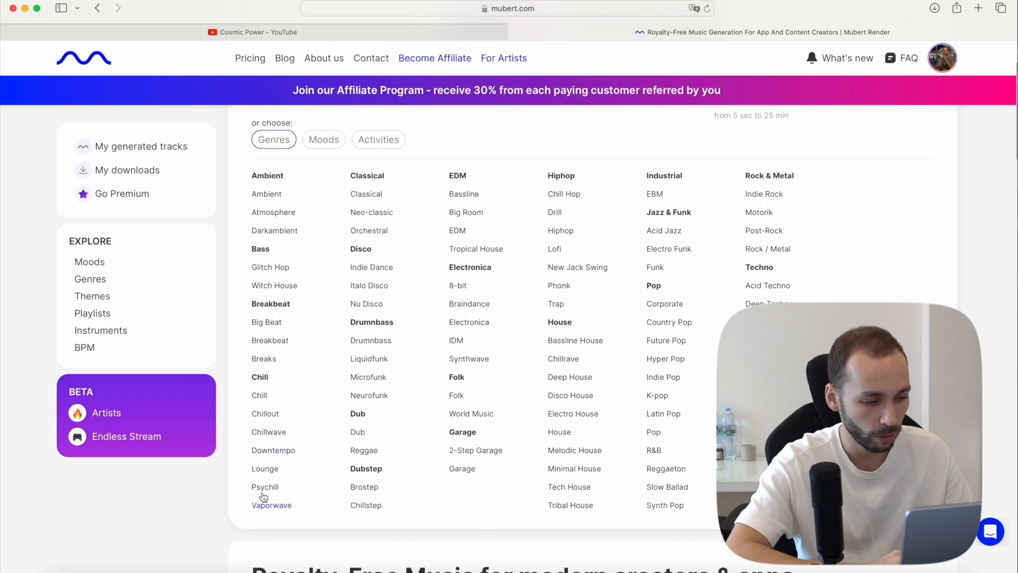
click(259, 395)
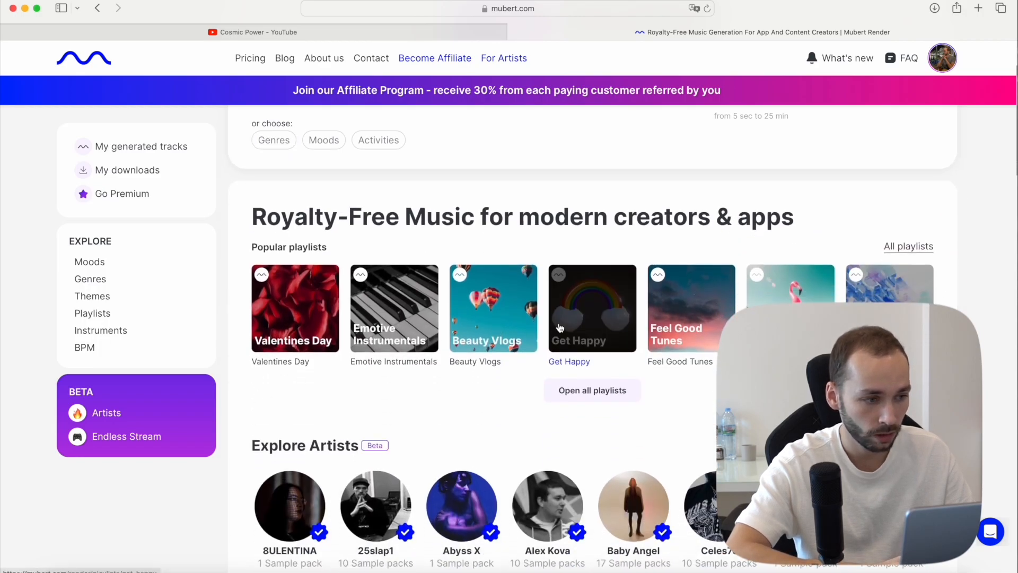
Generate the five-minute Chill track and dismiss the paid-plan upgrade offer.
scroll(560, 328, up, 2)
scroll(560, 328, up, 2)
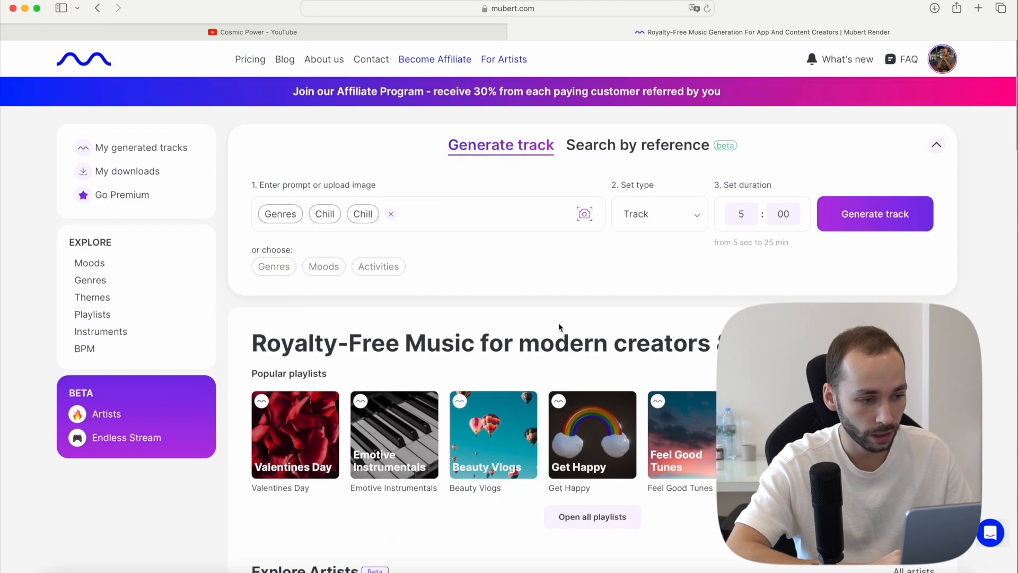
click(864, 216)
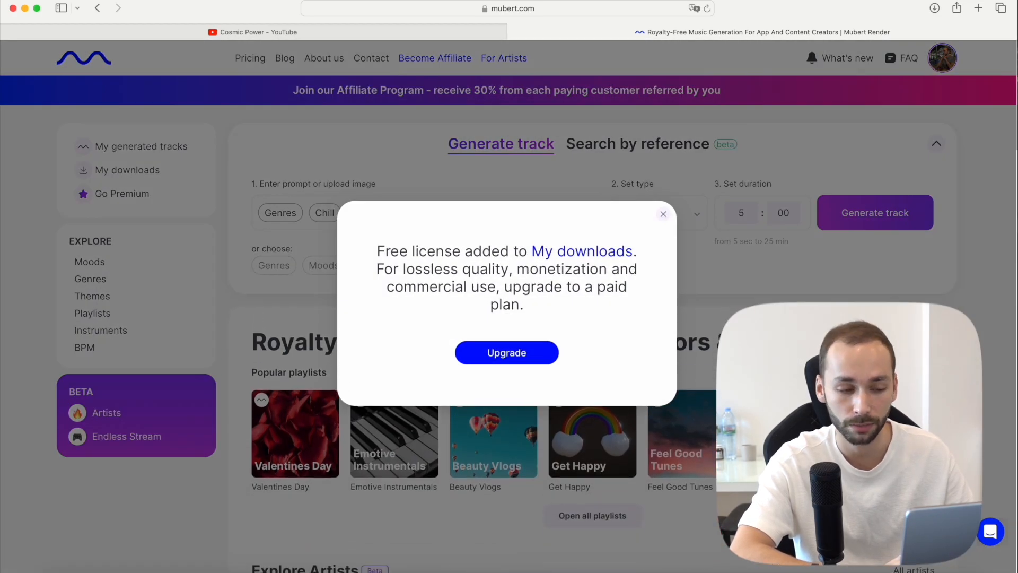
click(684, 311)
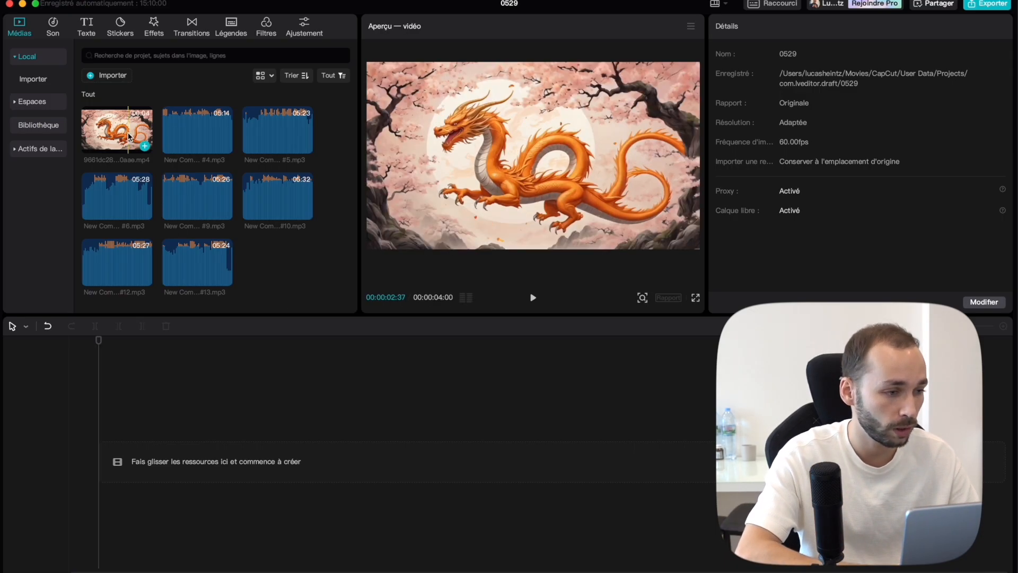
In CapCut, place the dragon video at the start of the timeline with New Composition #12.mp3 beneath it.
drag(131, 125, 148, 448)
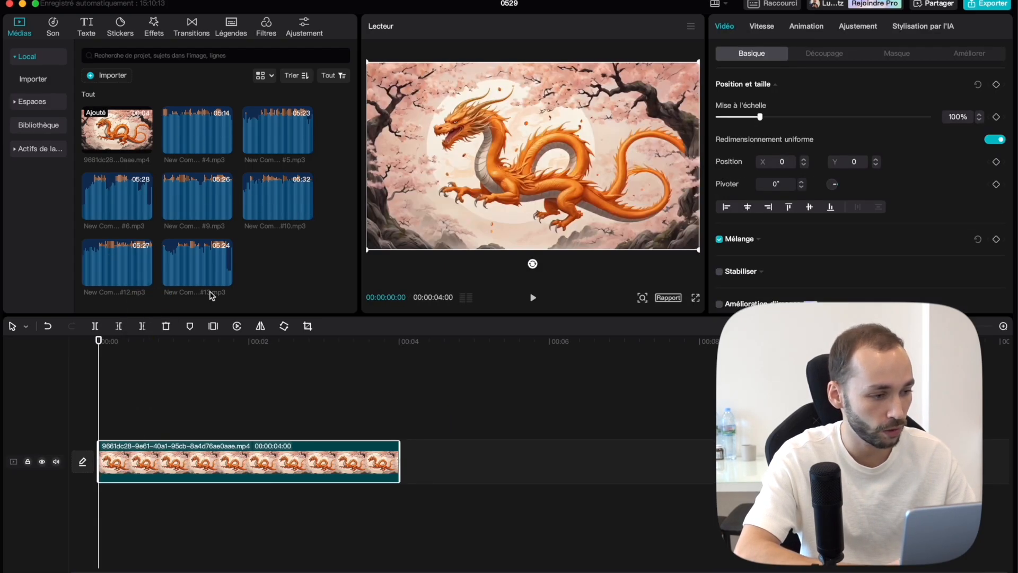
drag(106, 268, 98, 509)
scroll(271, 498, down, 10)
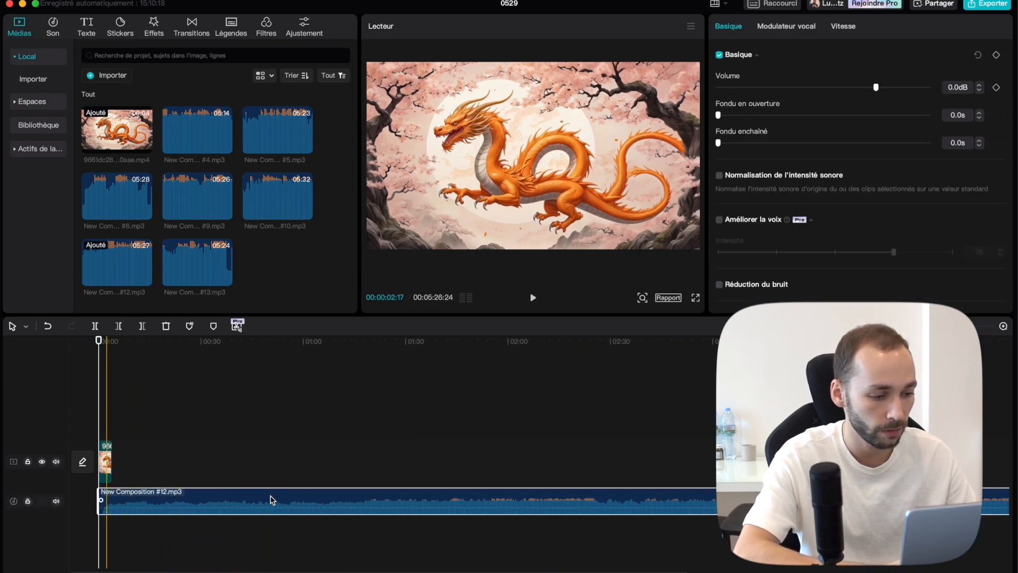
Line up New Composition #13.mp3 and New Composition #10.mp3 behind New Composition #12 on the same audio track.
drag(182, 261, 494, 501)
drag(289, 209, 493, 431)
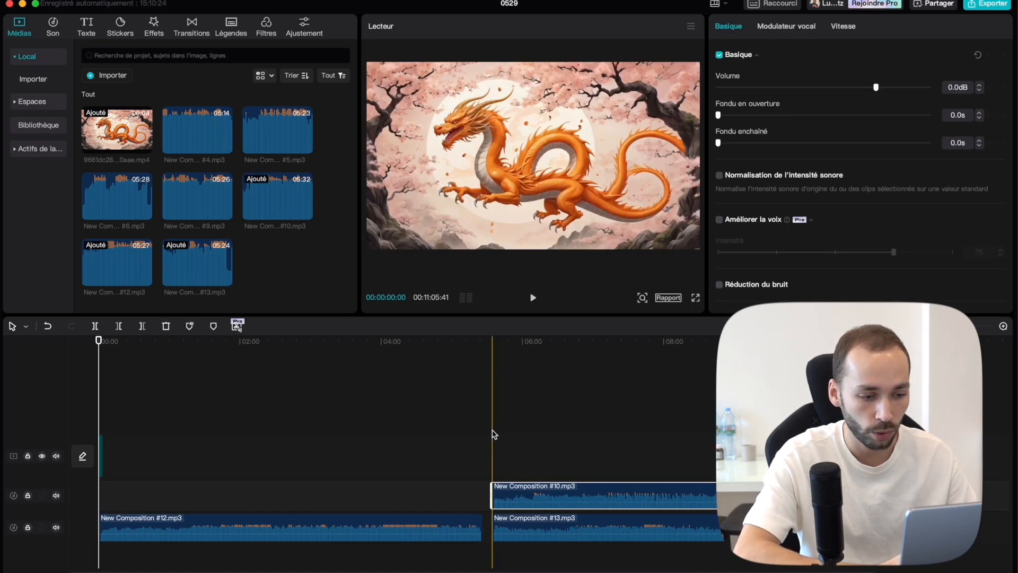
scroll(493, 440, down, 5)
drag(421, 520, 601, 537)
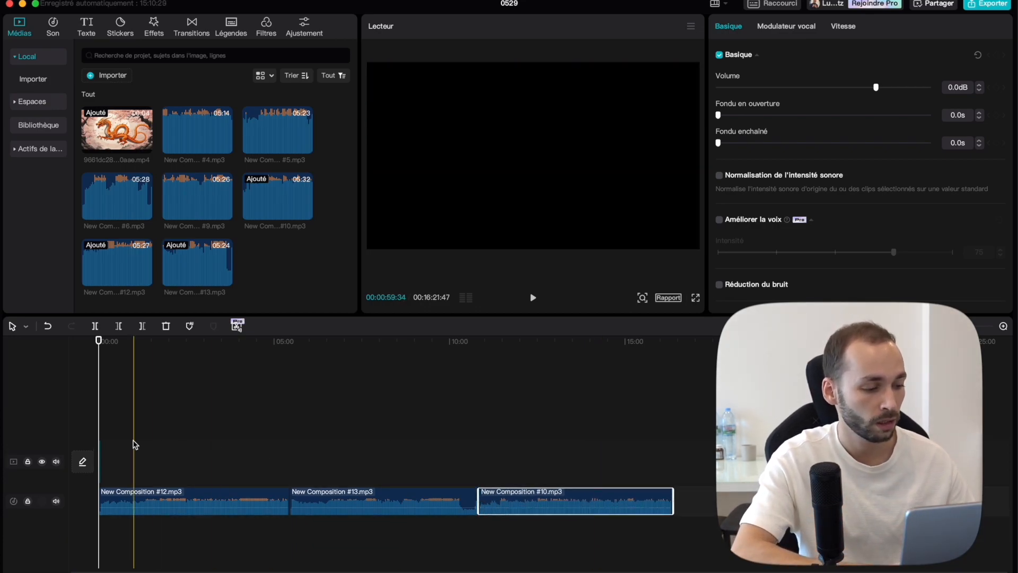
Paste seven copies of the dragon clip and move them onto the main track directly behind the original.
scroll(134, 445, up, 3)
scroll(132, 445, up, 2)
click(104, 457)
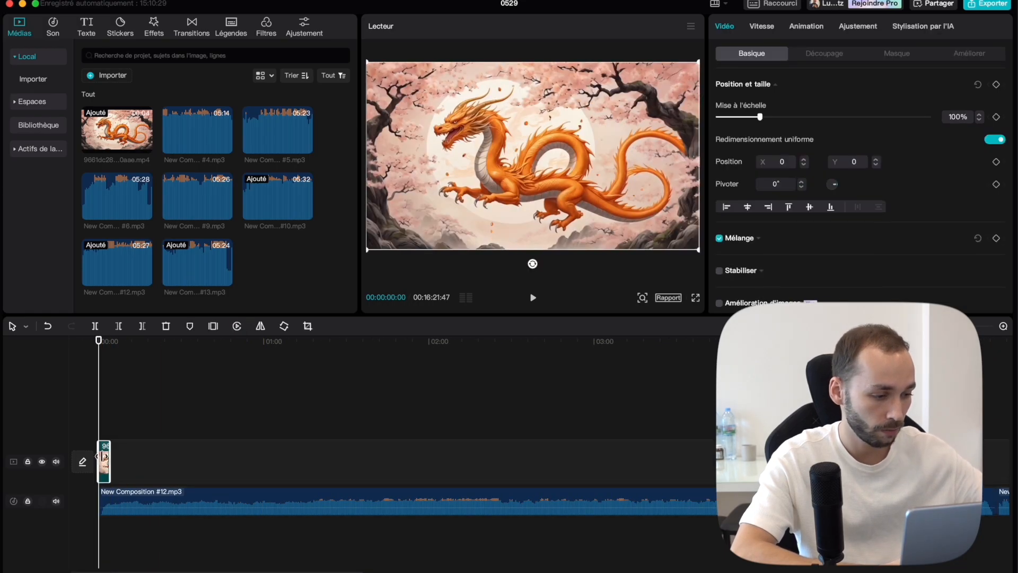
key(super+v)
key(super+v)
key(super+v)
key(super+v)
key(super+v)
key(super+v)
key(super+v)
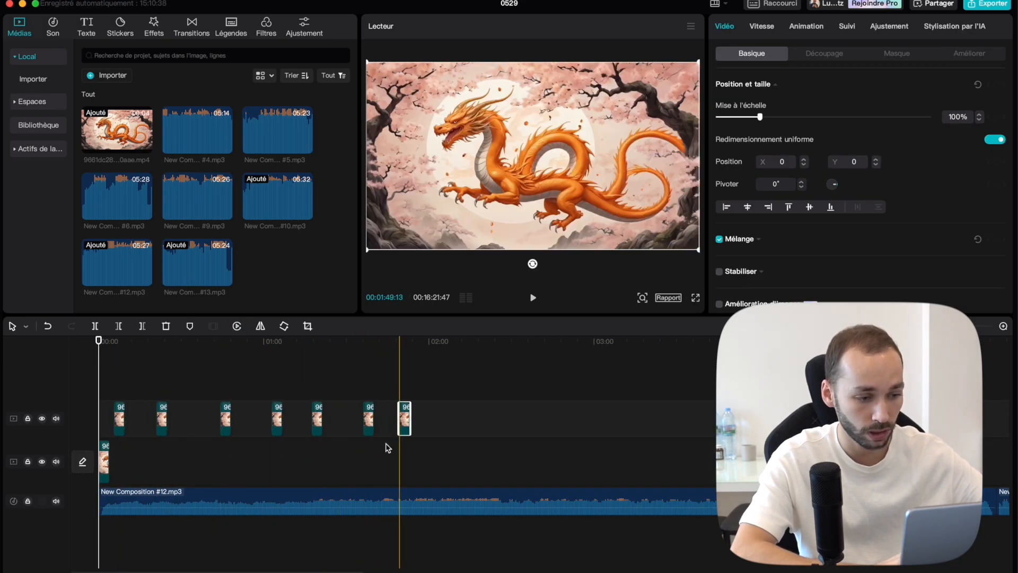
drag(109, 417, 407, 458)
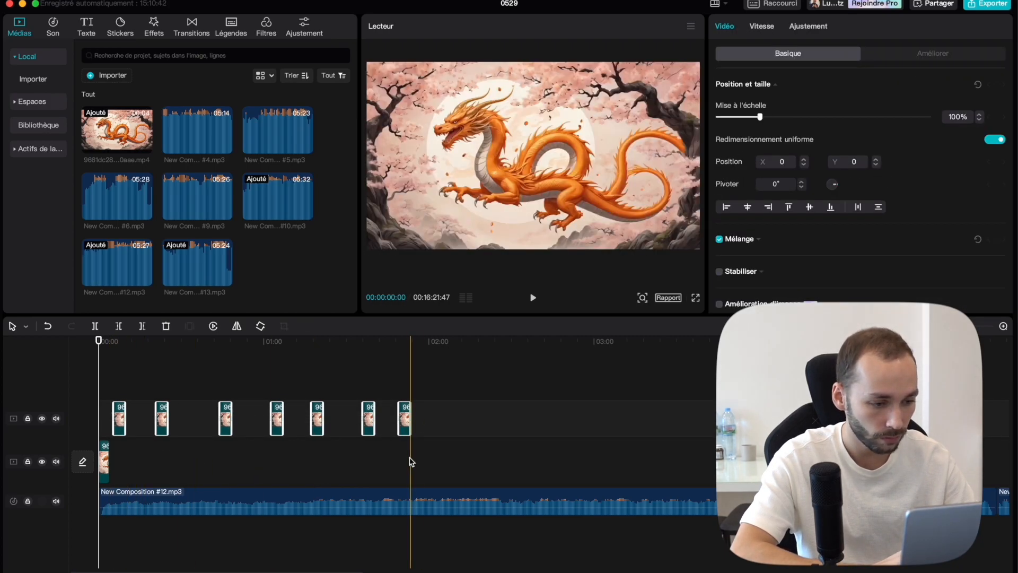
drag(406, 424, 407, 446)
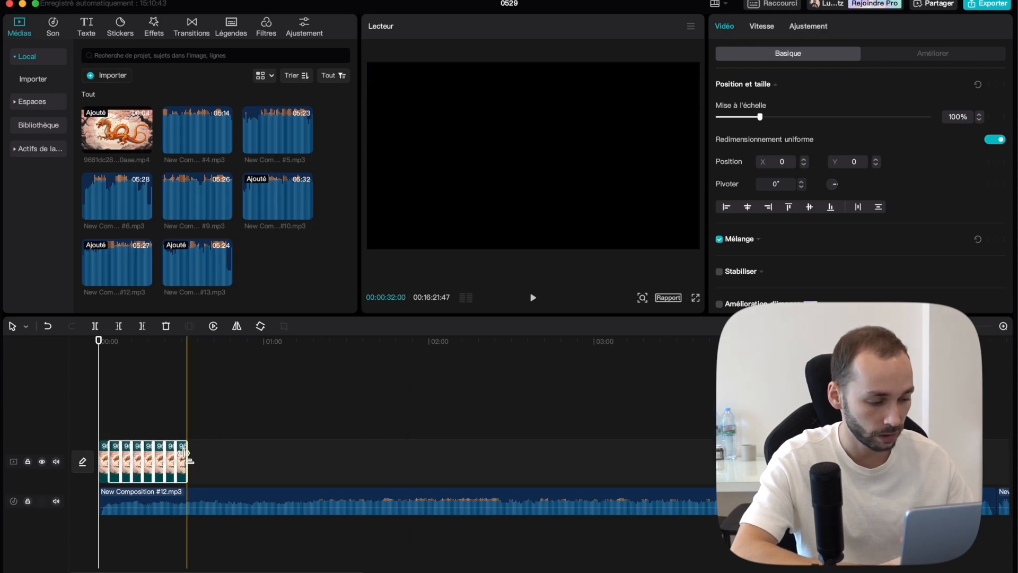
Copy the eight dragon clips, paste them three times, and join the copies to the end of the main track sequence.
click(188, 424)
drag(204, 402, 105, 456)
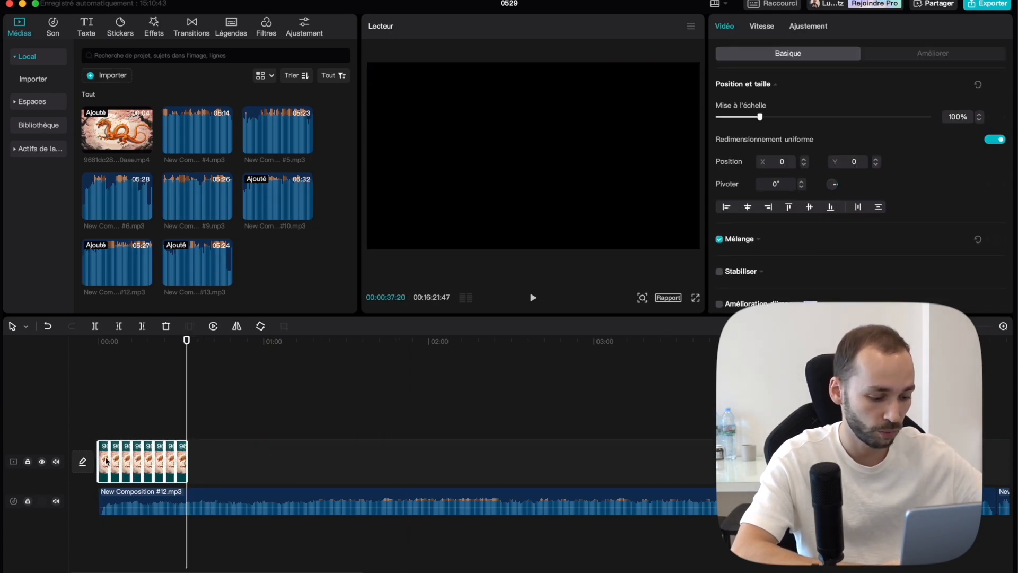
key(super+c)
click(195, 418)
key(super+v)
key(super+v)
key(super+v)
drag(578, 368, 203, 458)
Copy the whole dragon clip sequence and paste it four times one after another, starting at about 2:10.
drag(451, 359, 103, 461)
key(super+c)
click(458, 371)
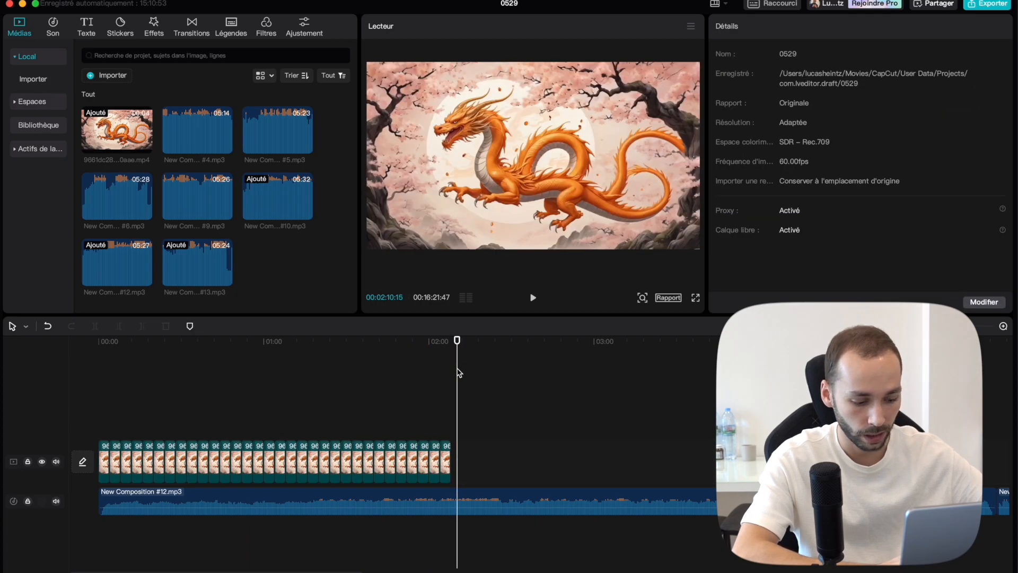
key(super+v)
key(super+v)
scroll(816, 371, down, 5)
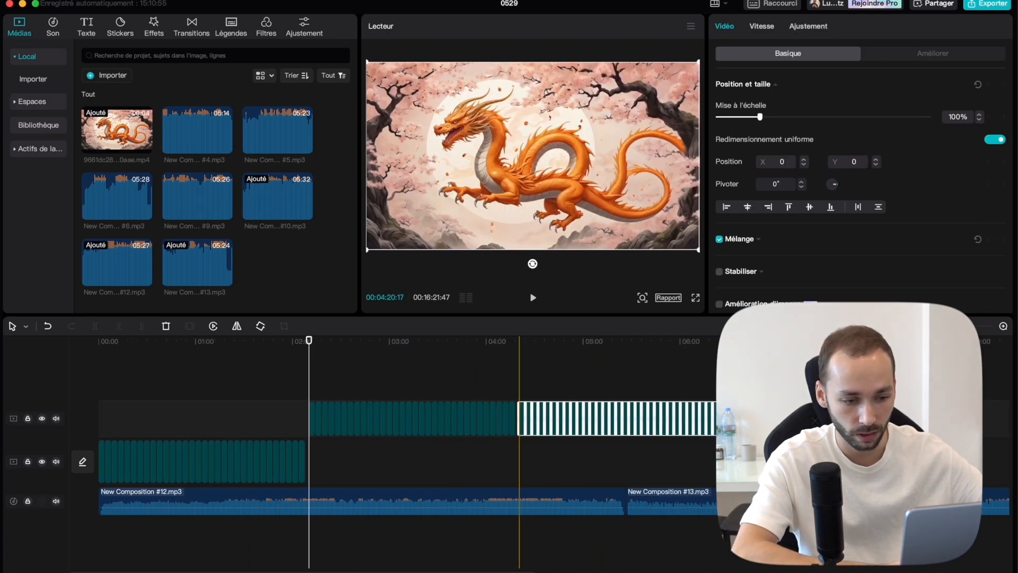
key(super+v)
scroll(652, 411, down, 3)
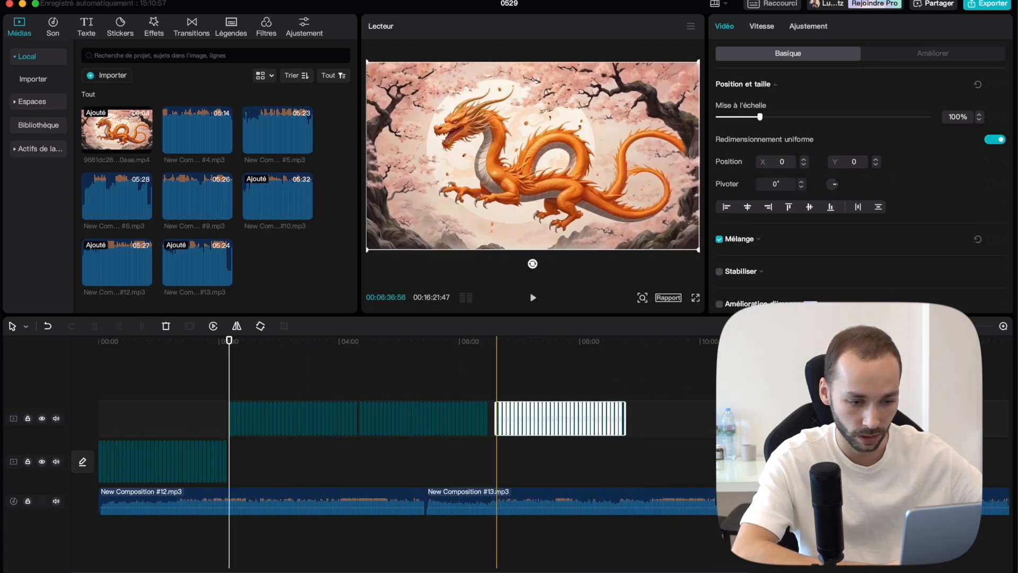
key(super+v)
Move all four pasted dragon blocks onto the main track, directly behind the existing clips.
drag(793, 377, 193, 404)
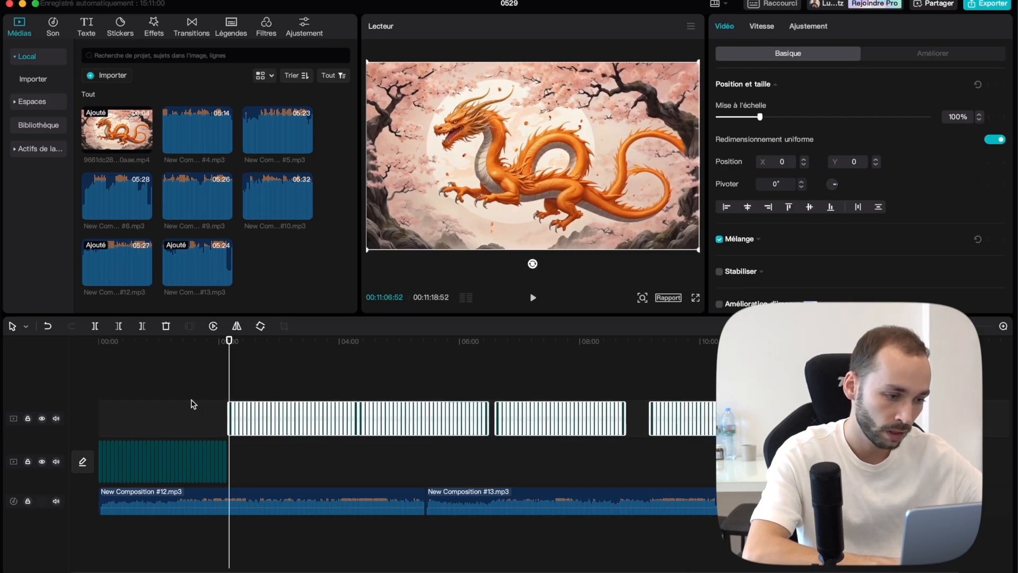
scroll(253, 416, up, 5)
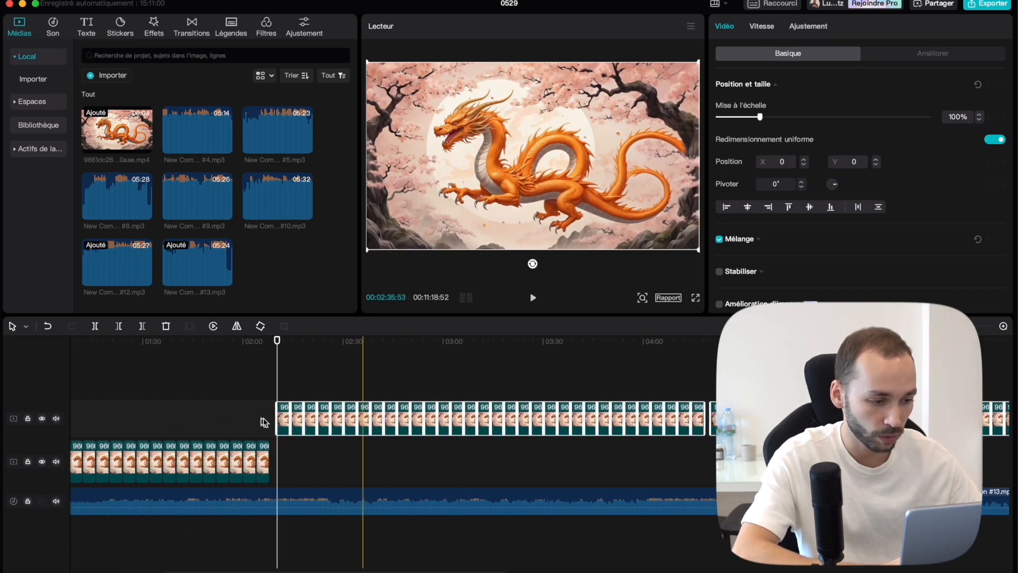
drag(285, 416, 285, 462)
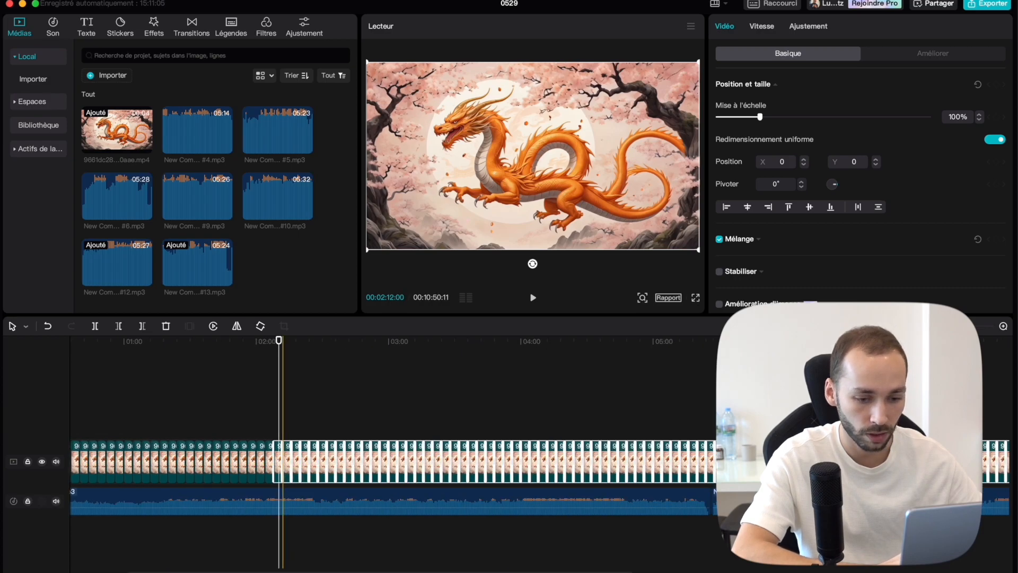
Add the Mélange transition between the first two dragon clips.
scroll(285, 472, down, 4)
scroll(402, 391, left, 10)
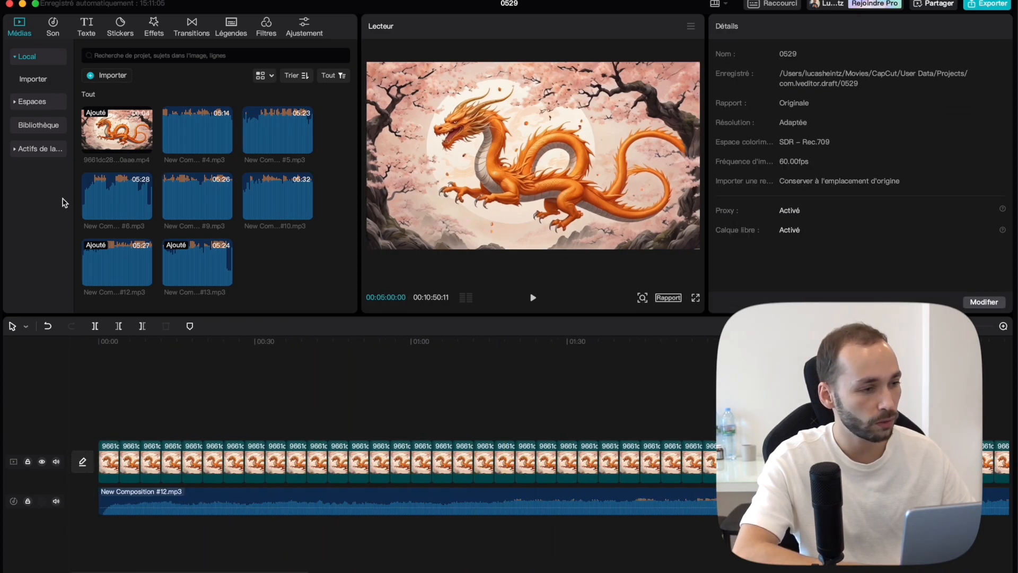
click(192, 24)
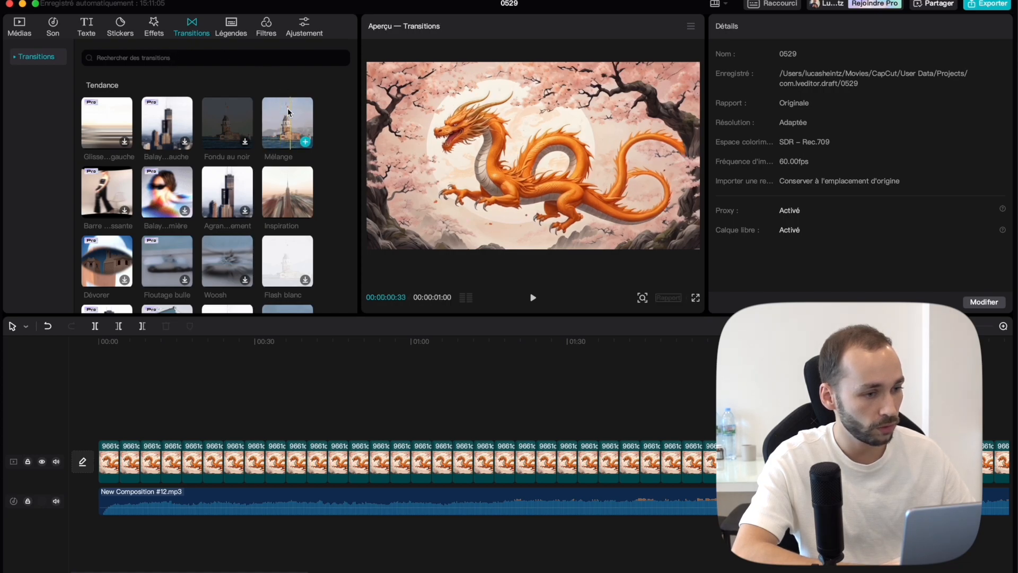
drag(287, 127, 118, 462)
click(579, 338)
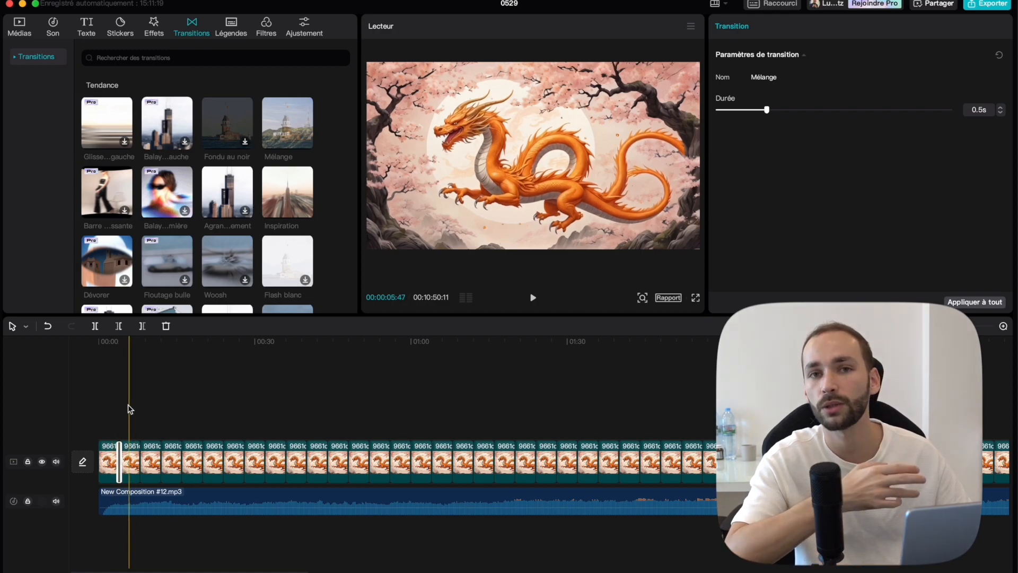
Preview the Mélange transition between the first two clips and apply it to all clip junctions.
click(109, 420)
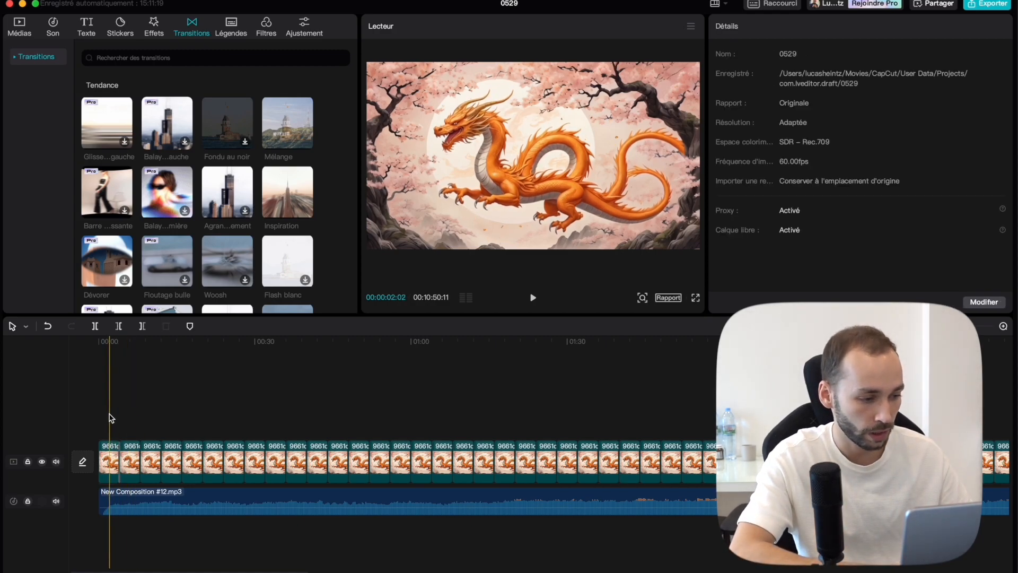
key(space)
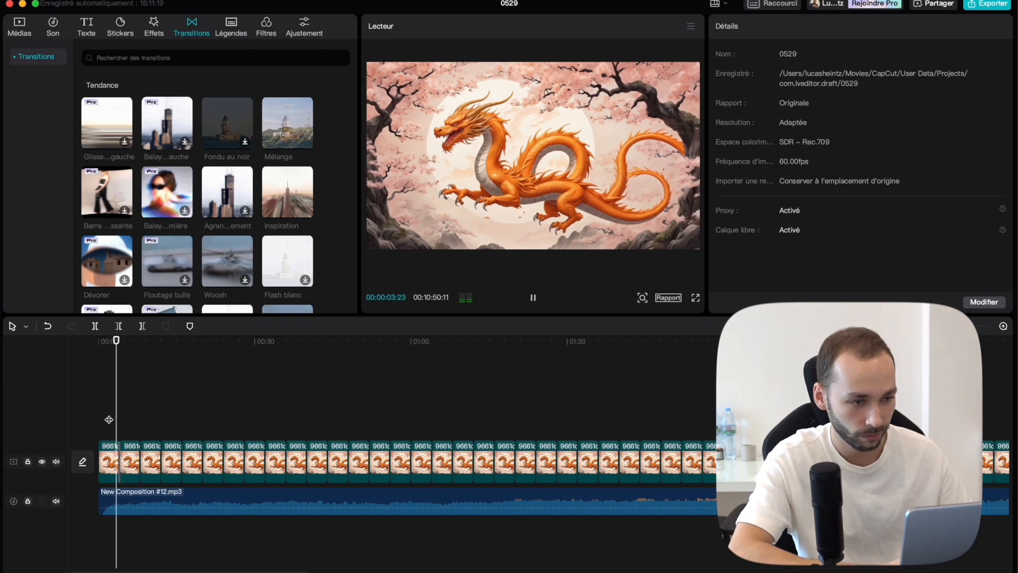
key(space)
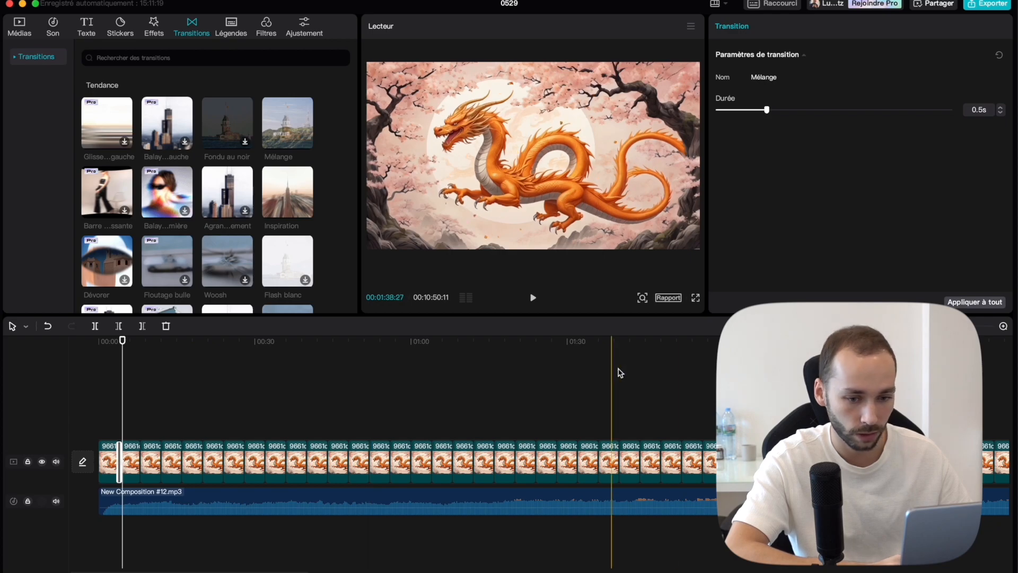
click(961, 302)
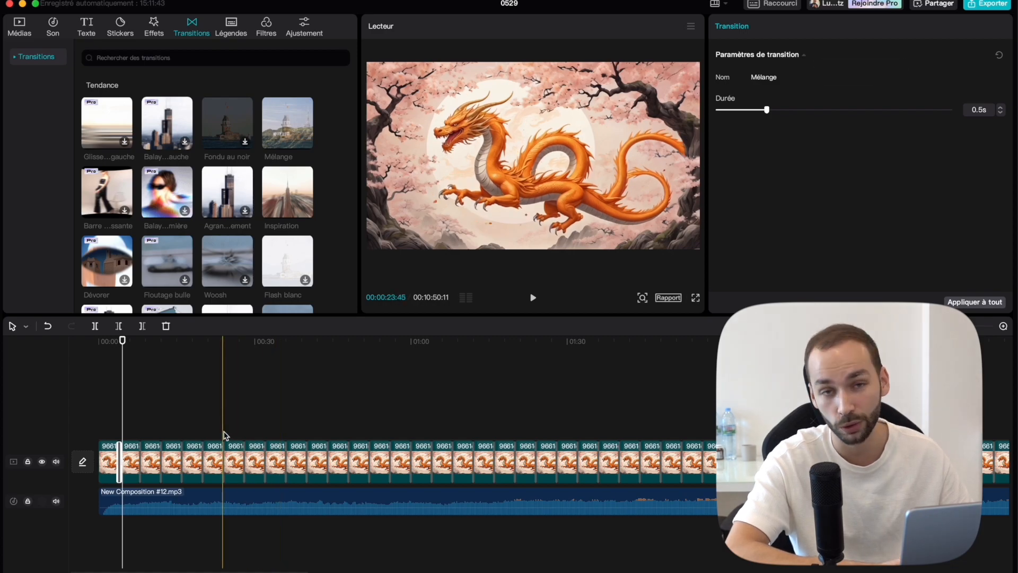
Preview the Nature video effects and apply Rose doux to the first dragon clip.
click(107, 460)
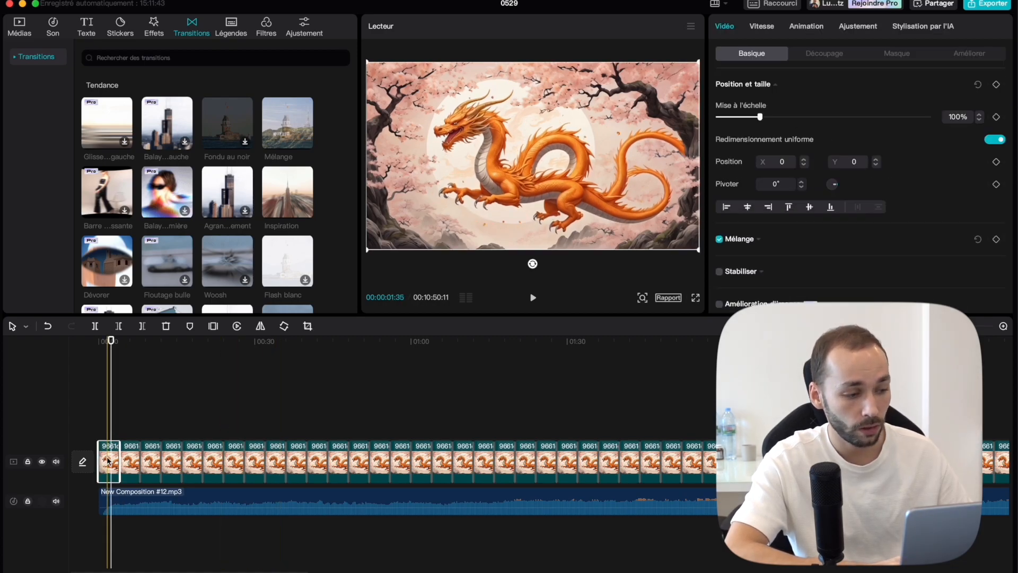
click(152, 27)
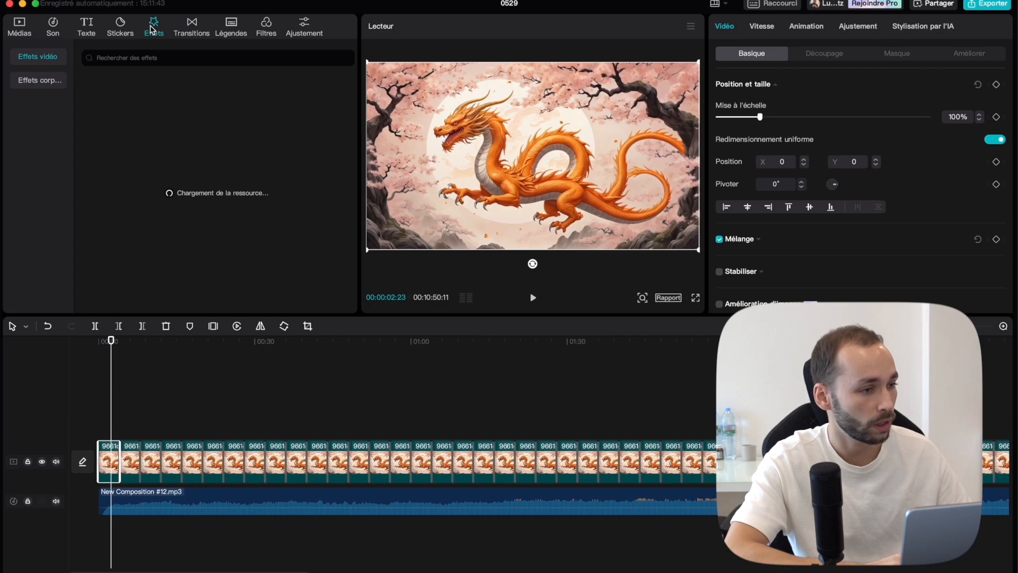
click(45, 59)
scroll(48, 264, down, 5)
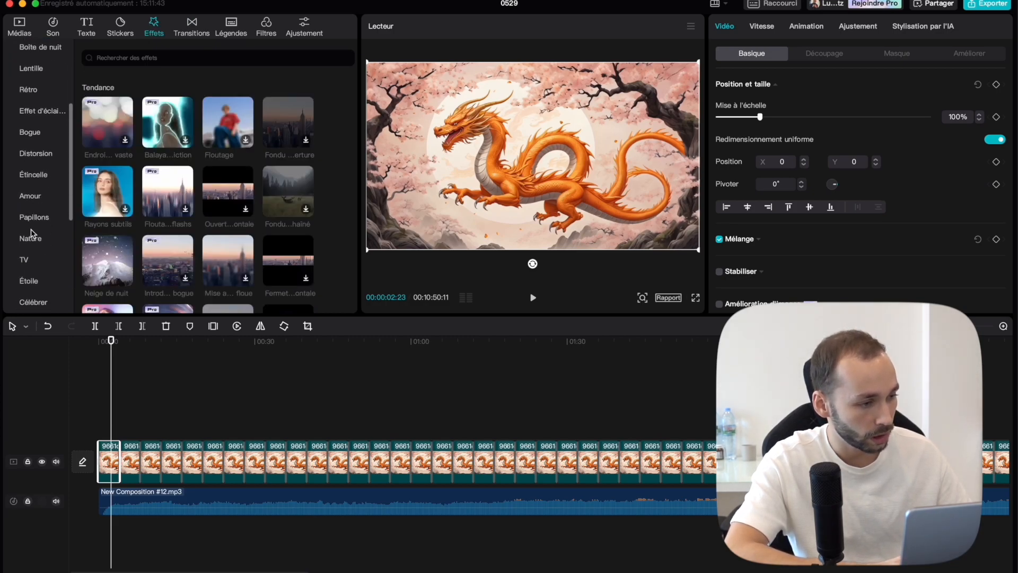
click(32, 238)
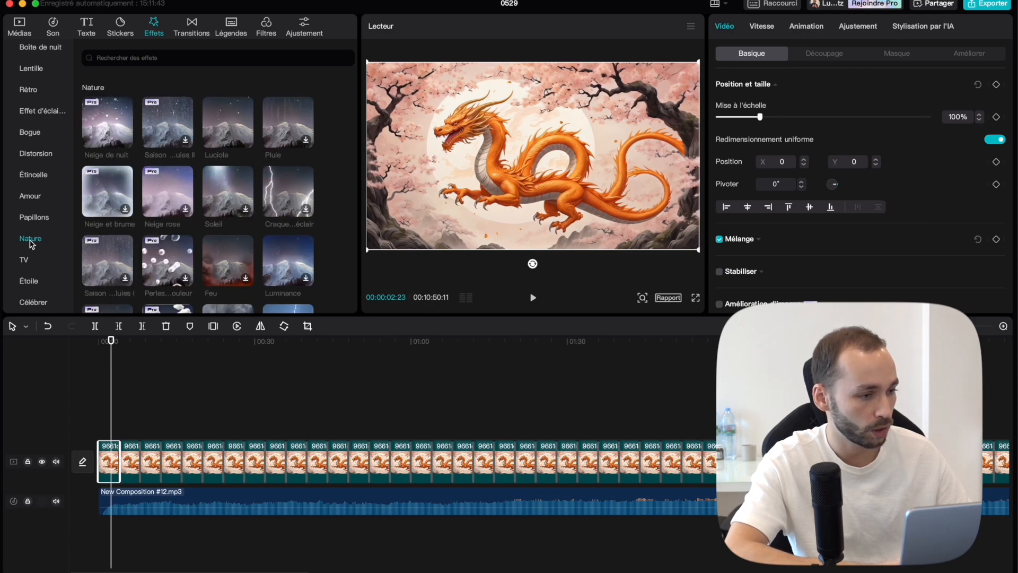
scroll(260, 257, down, 6)
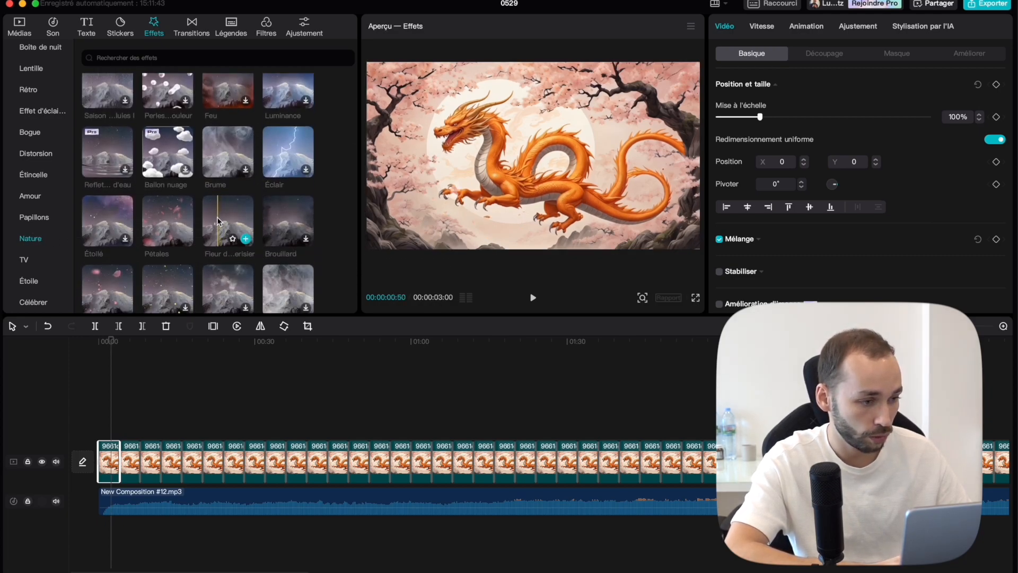
scroll(229, 193, down, 1)
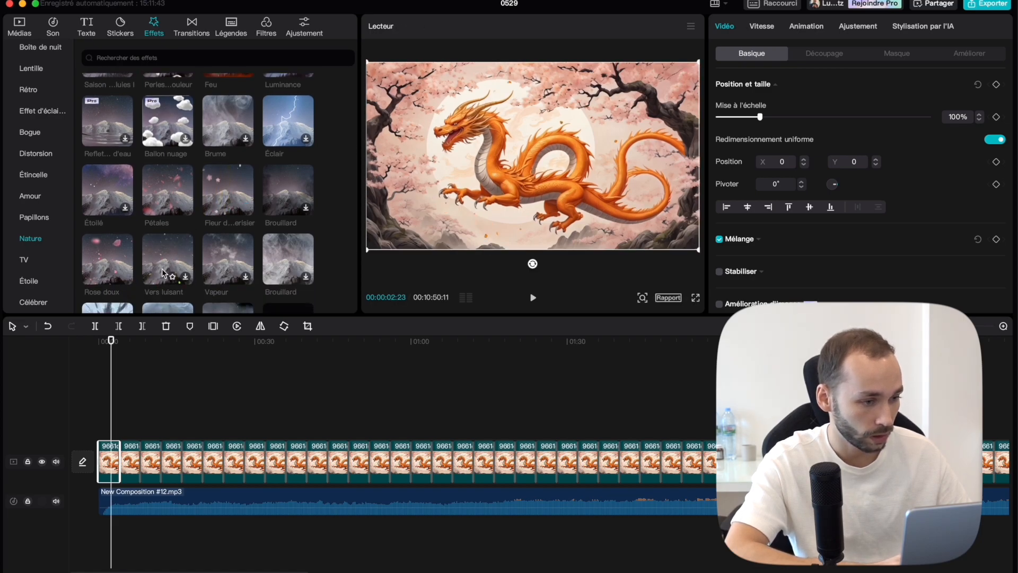
scroll(163, 274, down, 2)
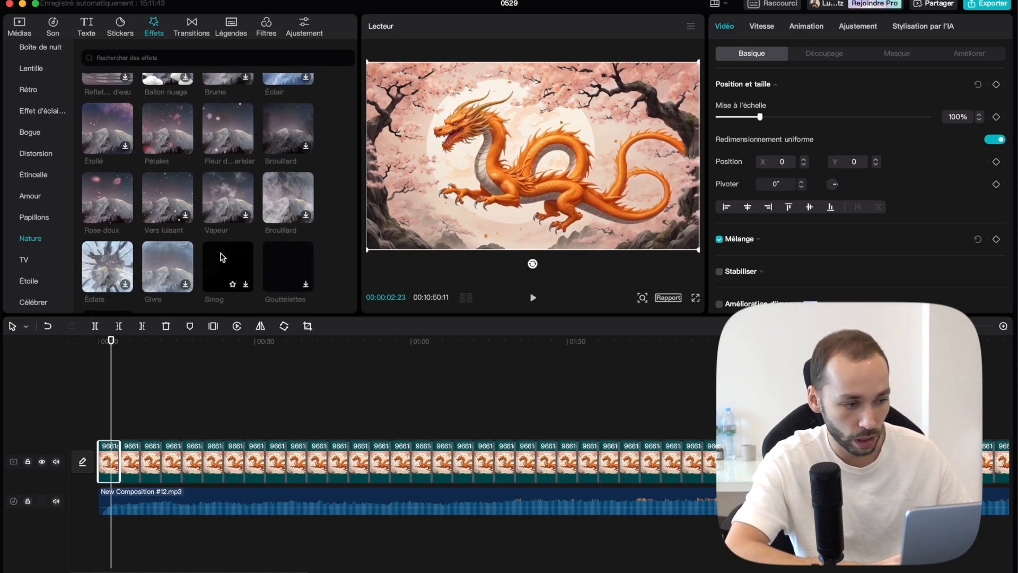
scroll(221, 257, up, 2)
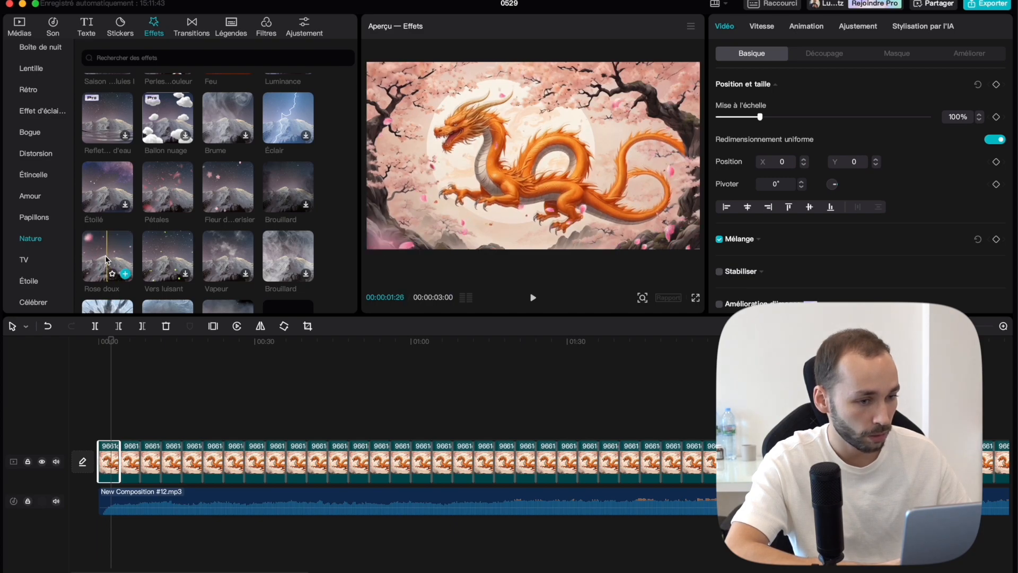
mouse_move(108, 263)
mouse_down()
mouse_move(115, 428)
mouse_move(106, 255)
mouse_up()
click(111, 189)
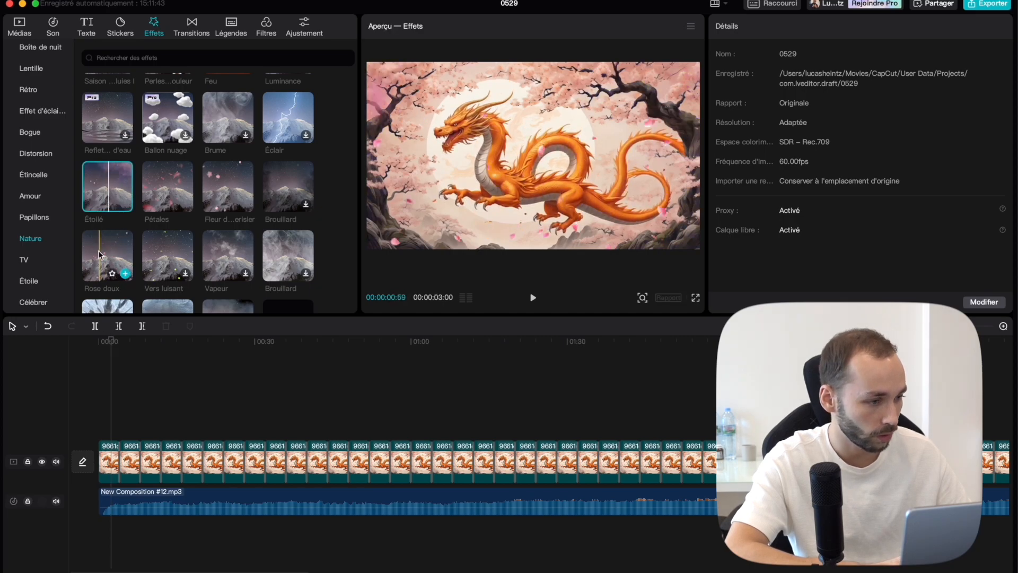
drag(102, 257, 108, 459)
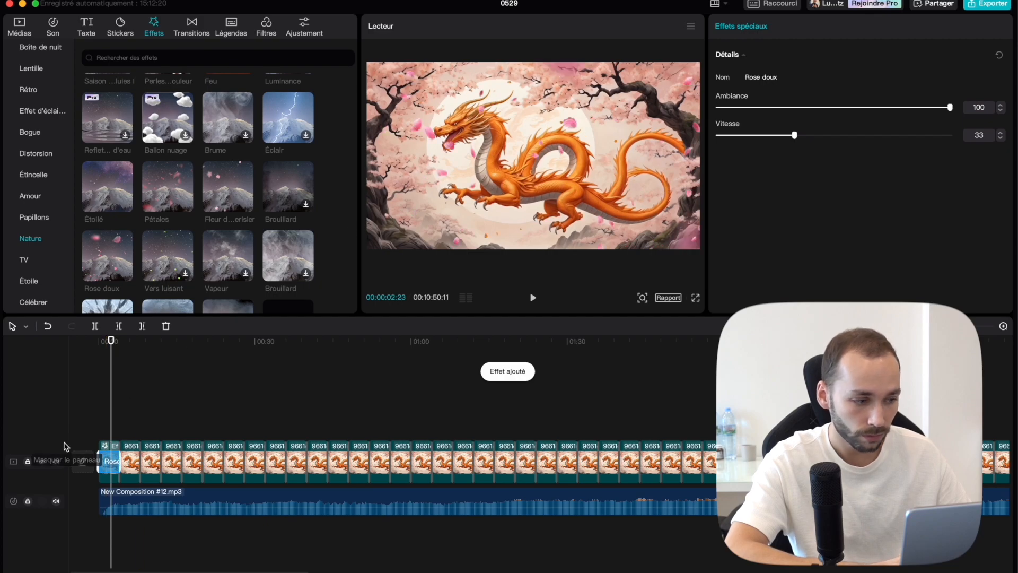
Set the Rose doux effect on the first dragon clip to Ambiance 40 and Vitesse 7, previewing playback before and after.
click(87, 413)
key(space)
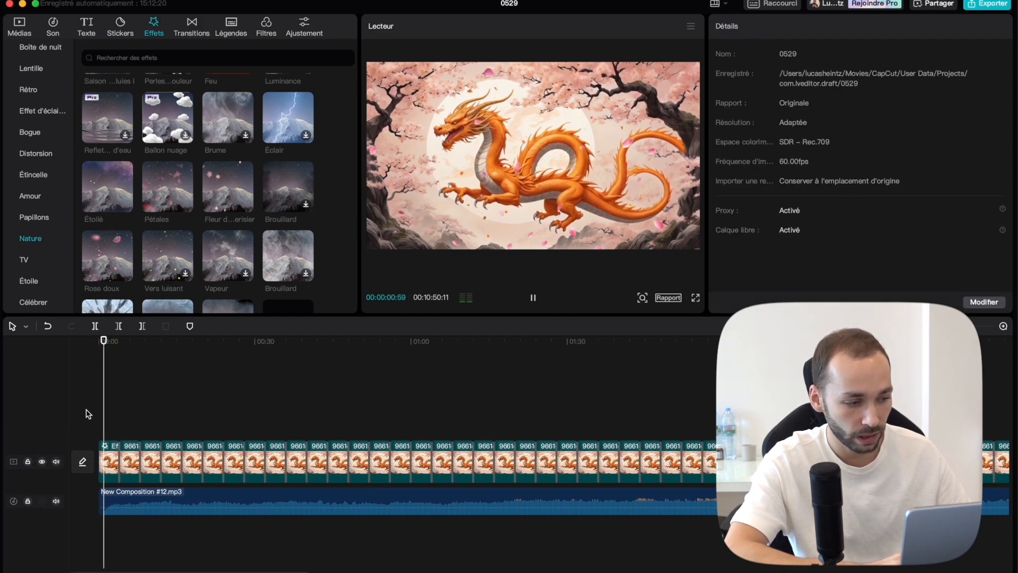
key(space)
click(108, 461)
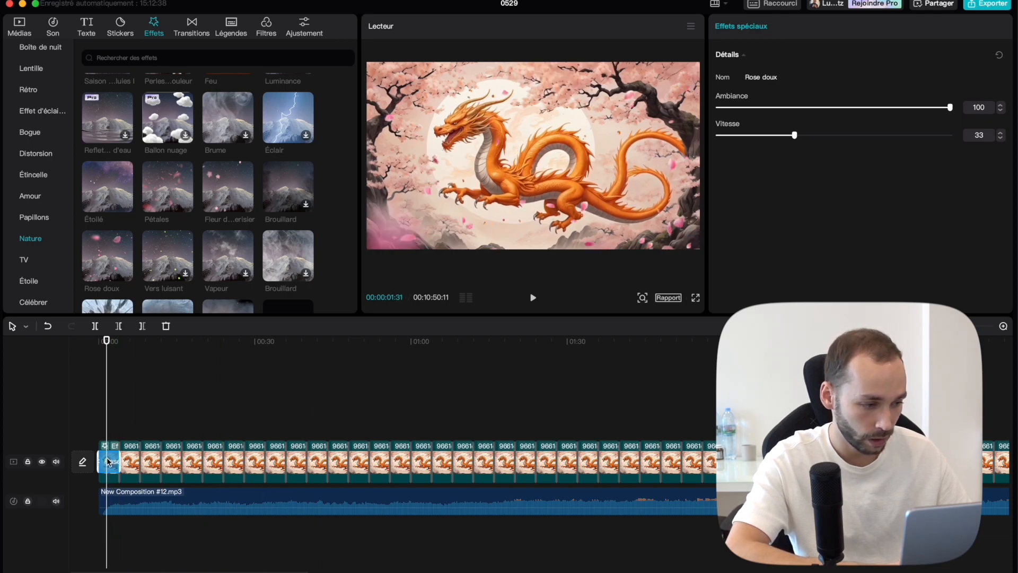
drag(949, 107, 736, 140)
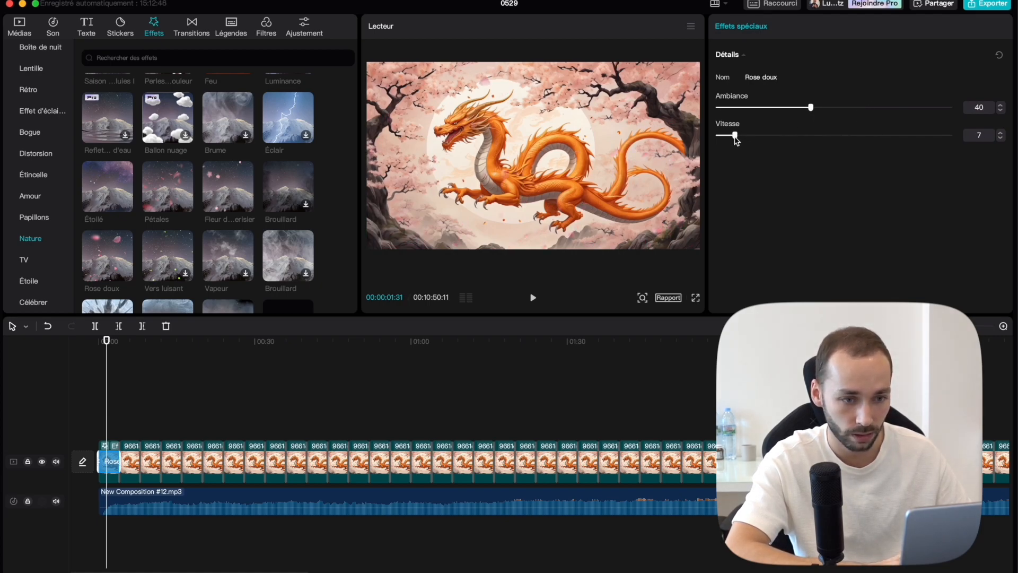
click(86, 409)
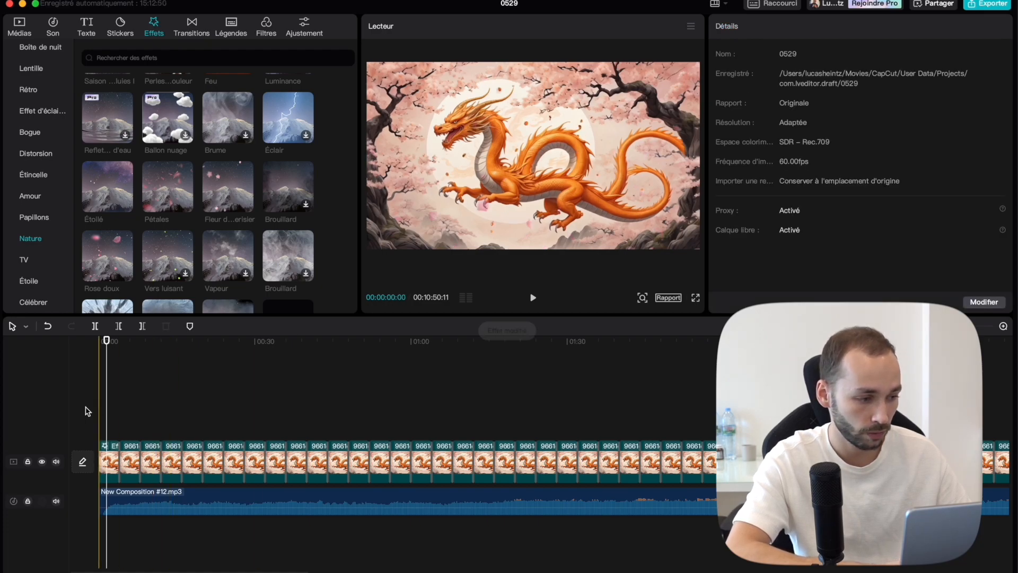
key(space)
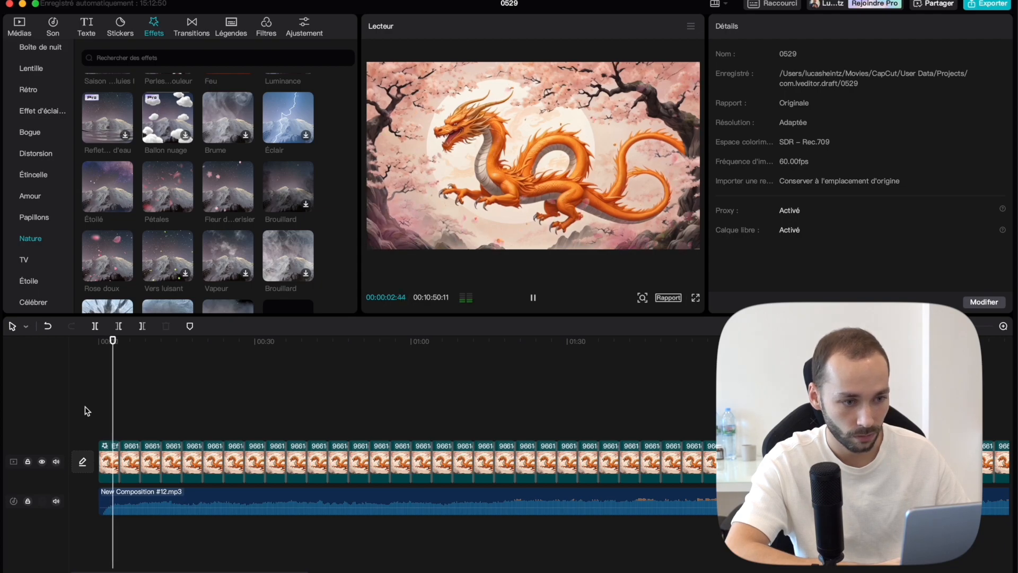
key(space)
Set the first dragon clip's Saturation to 10 and slightly lower one of the Clarté adjustments.
click(112, 446)
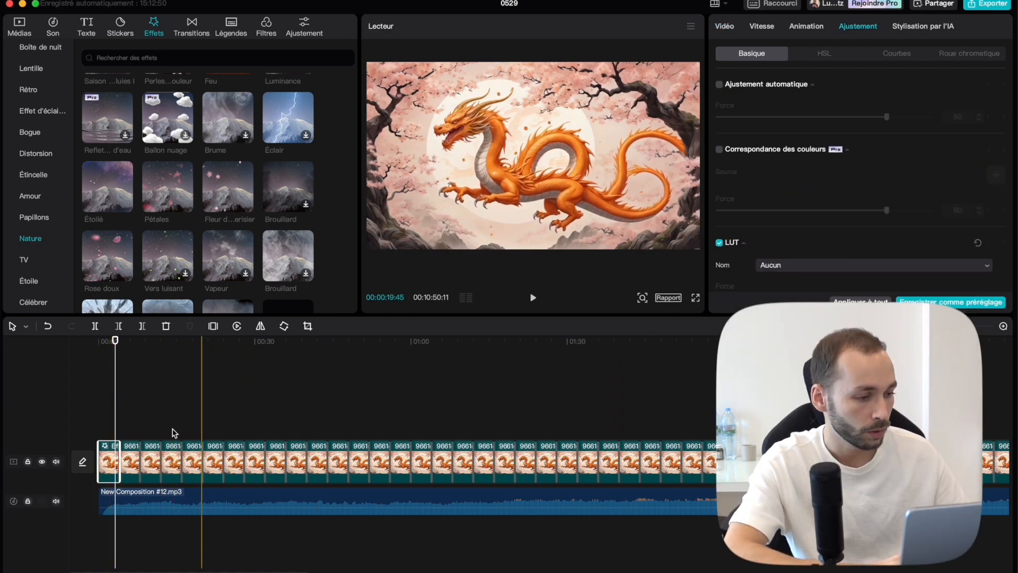
click(109, 427)
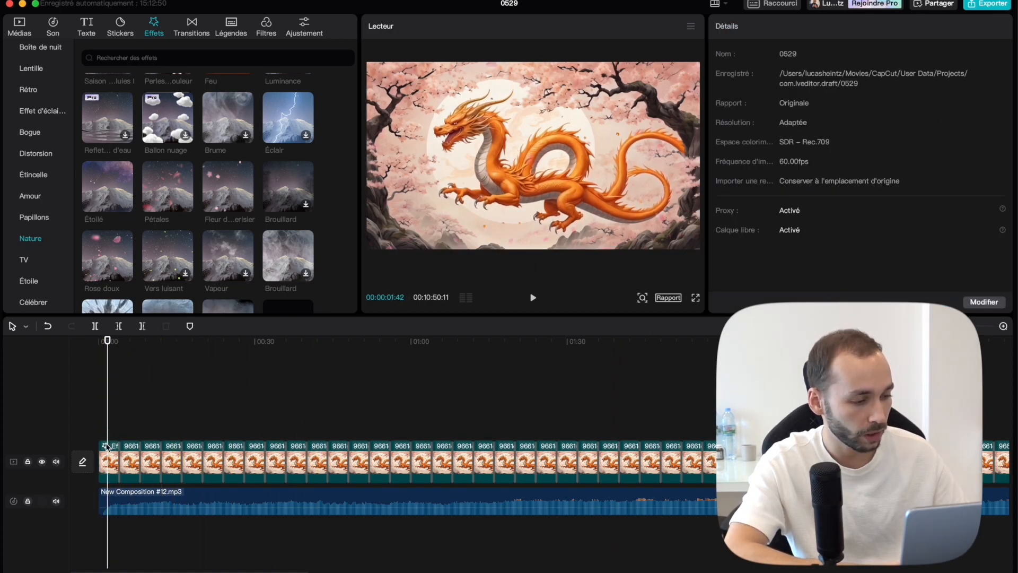
click(106, 462)
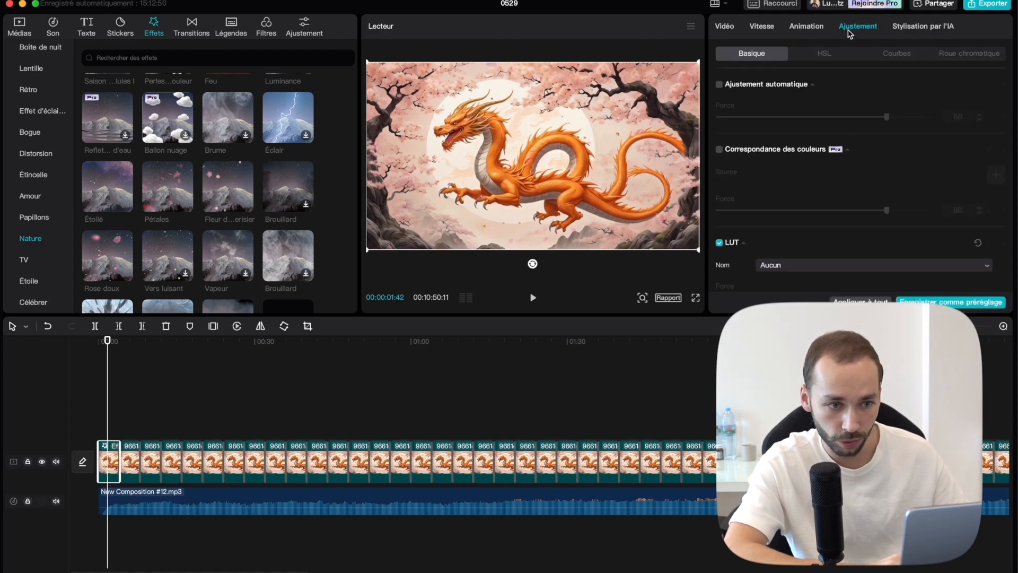
scroll(800, 182, down, 6)
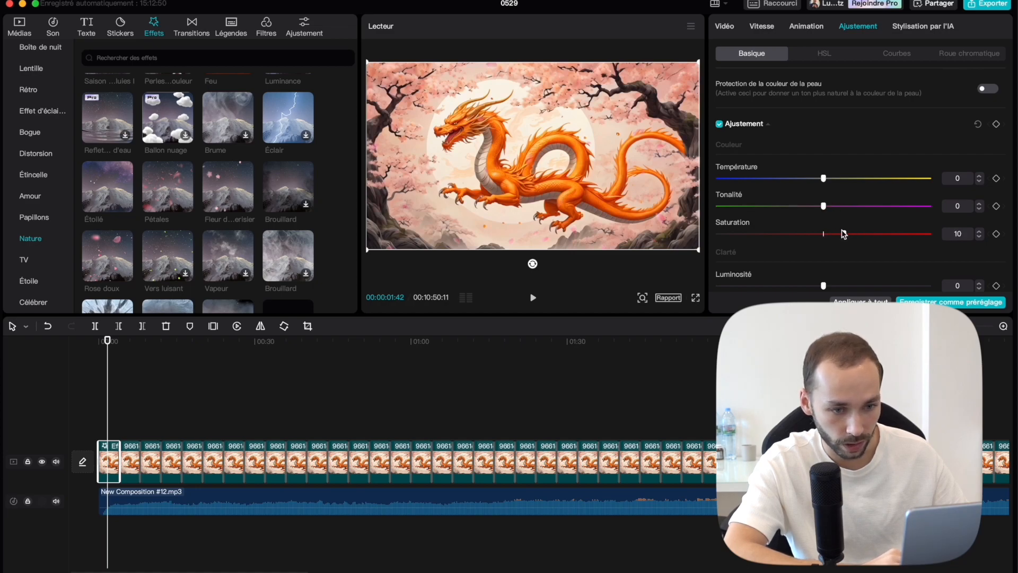
scroll(839, 235, down, 3)
mouse_move(824, 210)
mouse_down()
mouse_move(842, 212)
mouse_move(817, 214)
mouse_up()
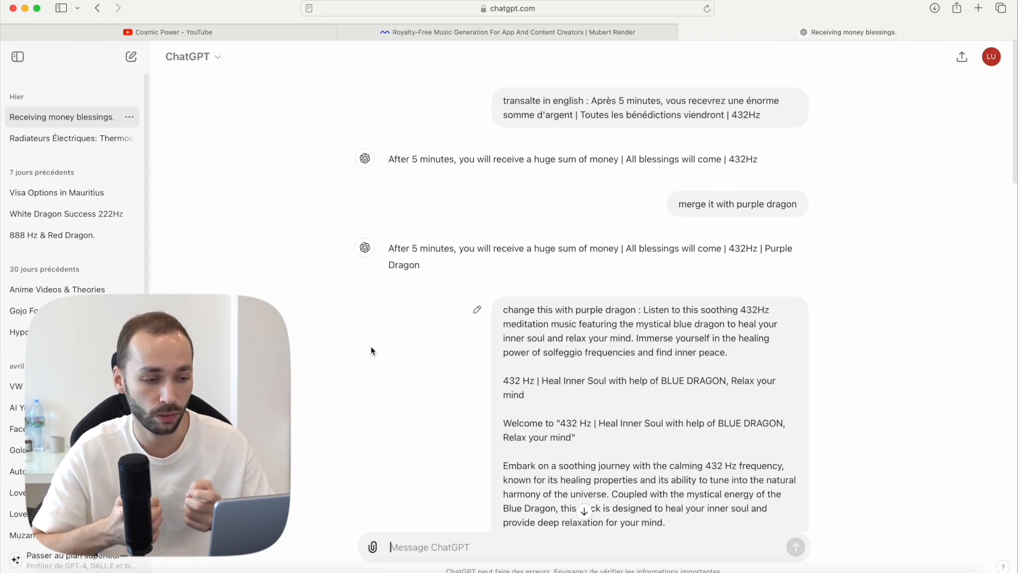
Switch to the ChatGPT conversation and review the blue dragon description prompt and its rewritten purple dragon version.
scroll(611, 311, down, 3)
scroll(611, 312, down, 2)
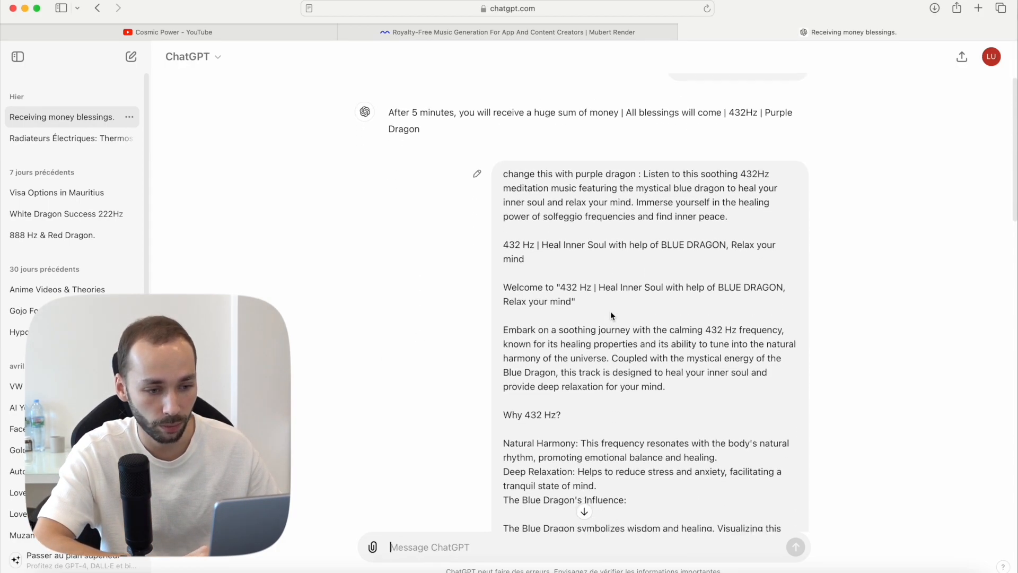
scroll(642, 273, down, 7)
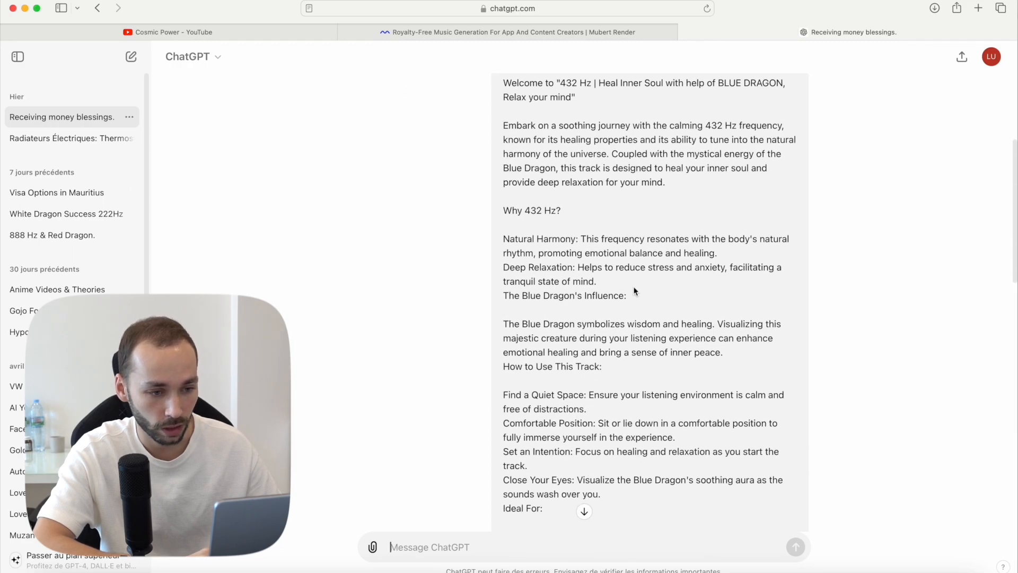
scroll(635, 291, up, 8)
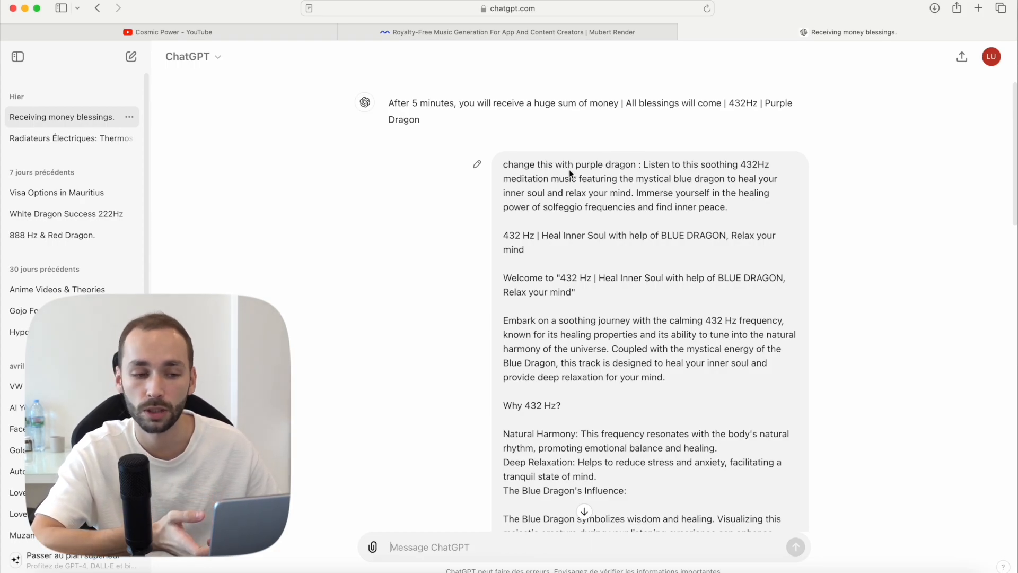
scroll(627, 251, down, 5)
scroll(627, 251, down, 15)
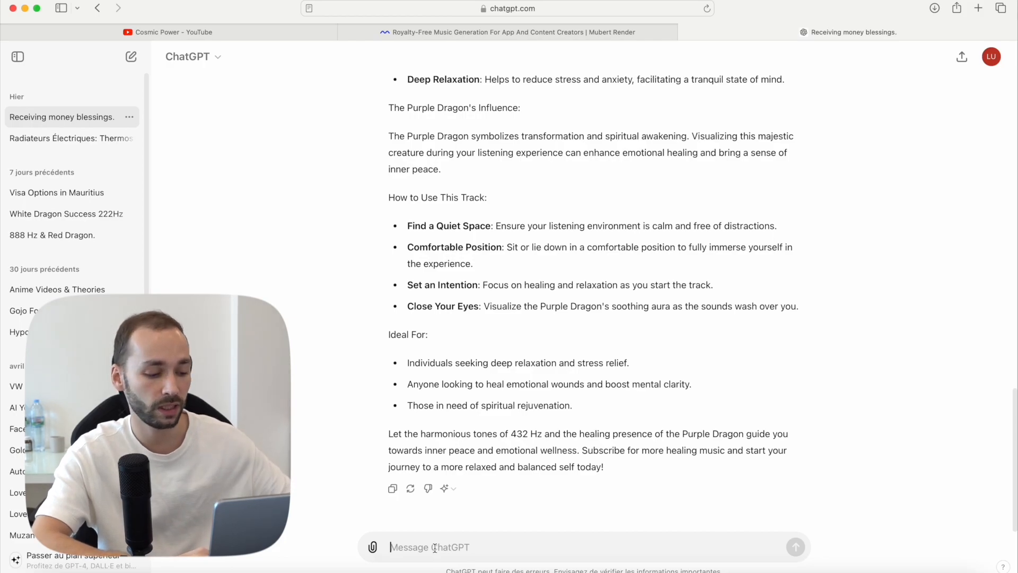
Send ChatGPT the request "give me 30 tags for this YouTube videos".
text(give me 30 keywords for this)
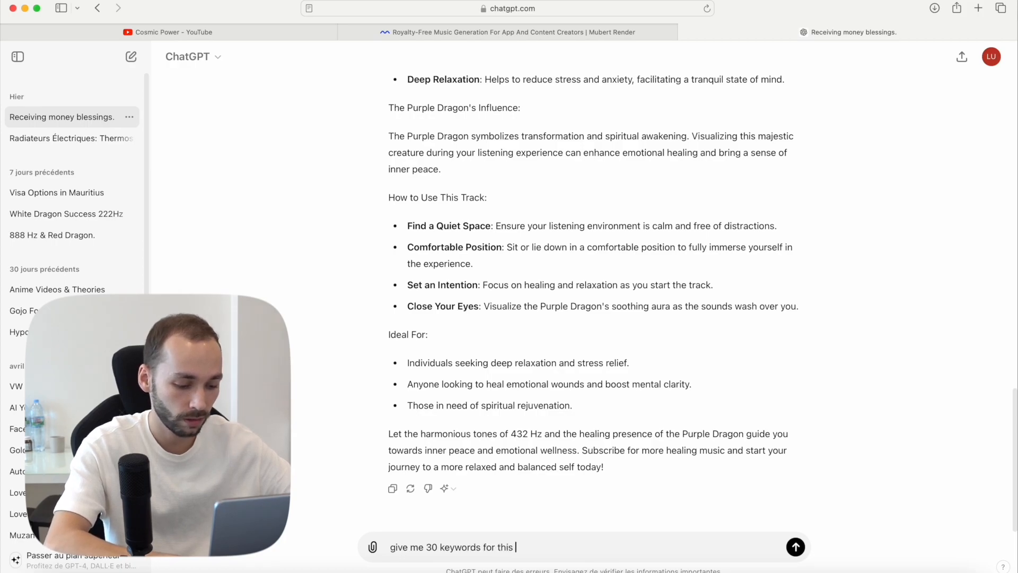
double_click(453, 546)
text(tags)
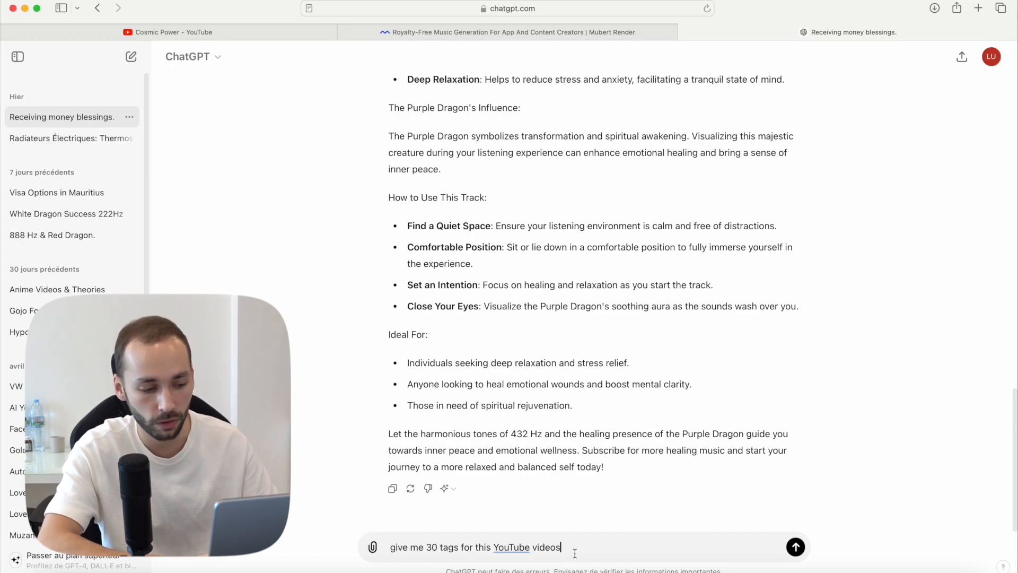
key(Return)
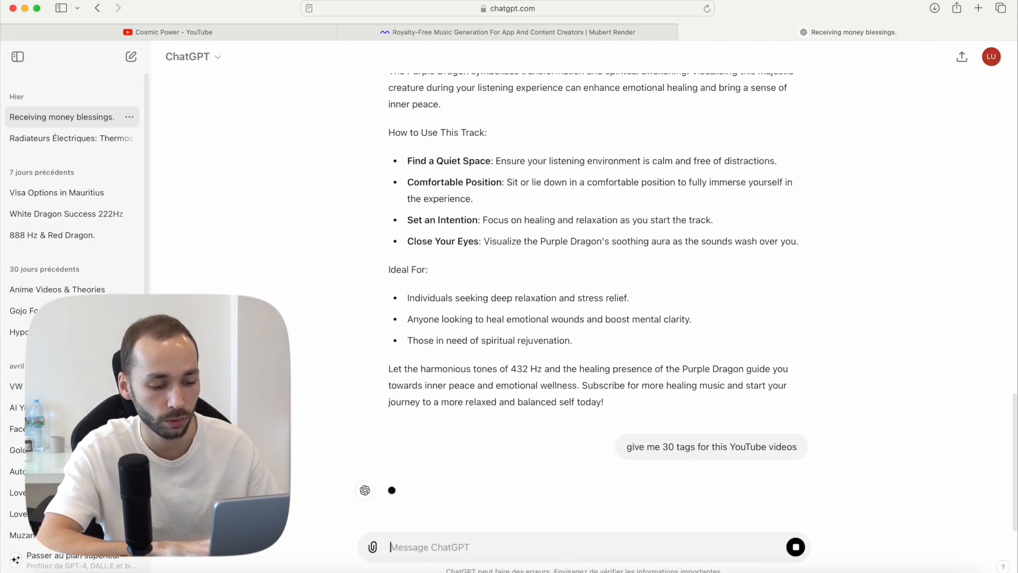